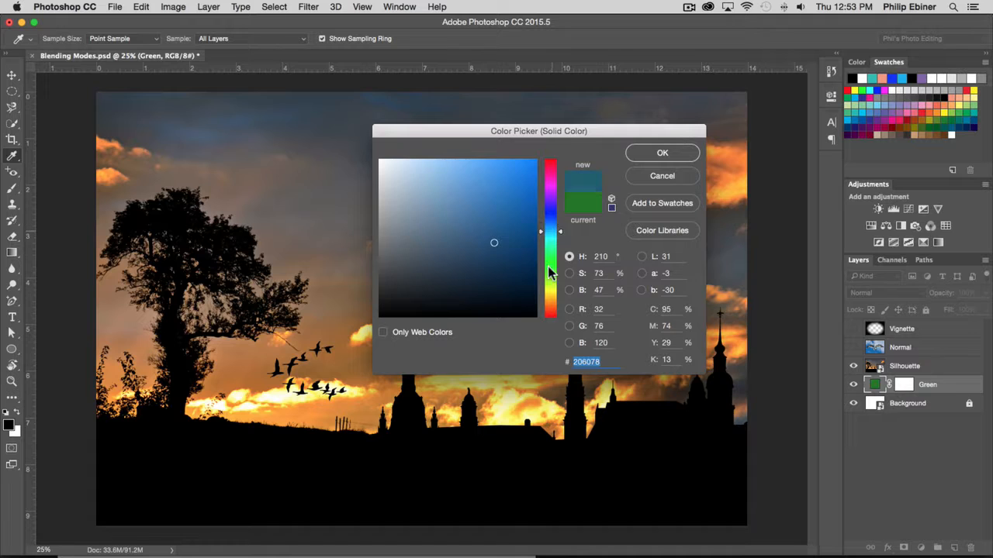
# - Recolour the Green solid color fill layer to a bright magenta-pink with a hue of 318°
pyautogui.click(550, 183)
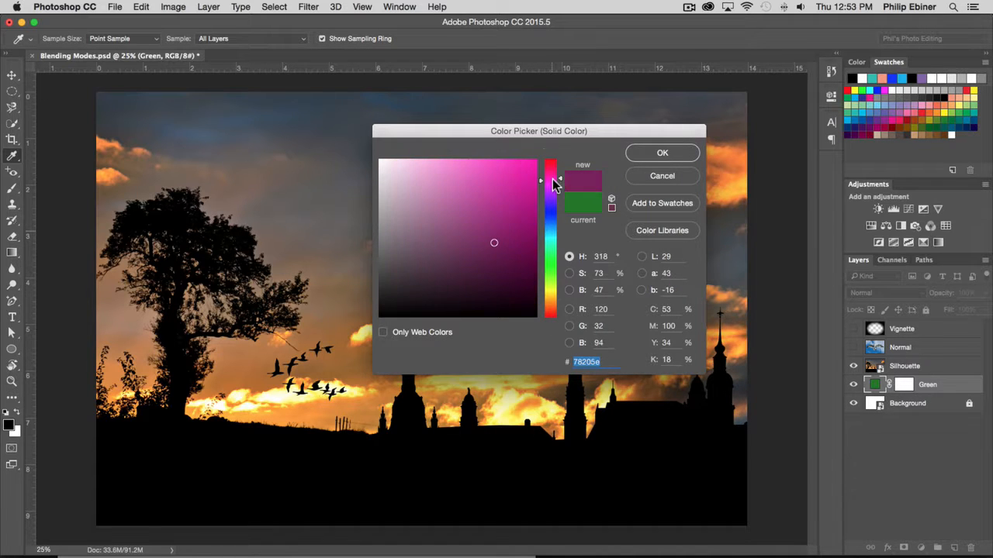
pyautogui.click(520, 182)
pyautogui.click(633, 159)
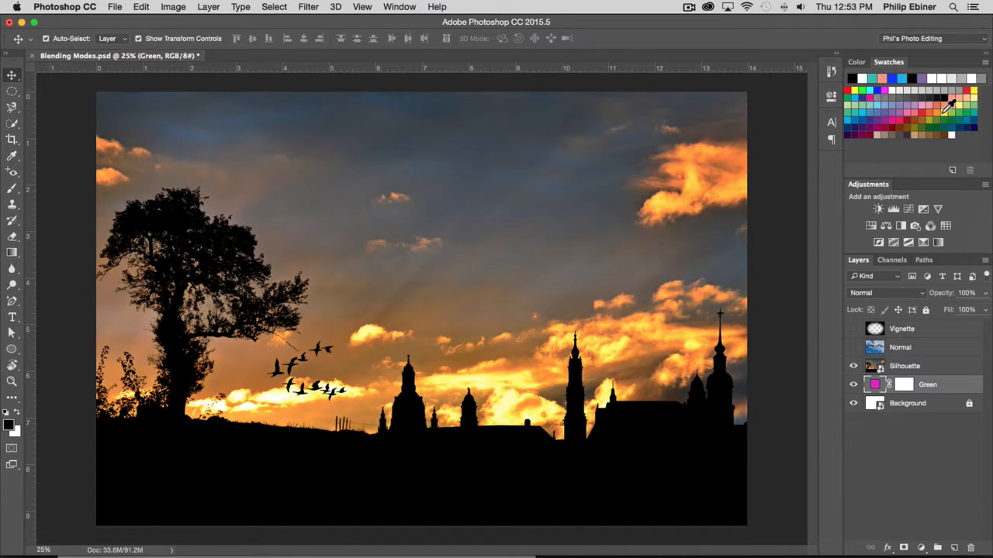
# - Set the Silhouette layer's blend mode to Overlay
pyautogui.click(911, 366)
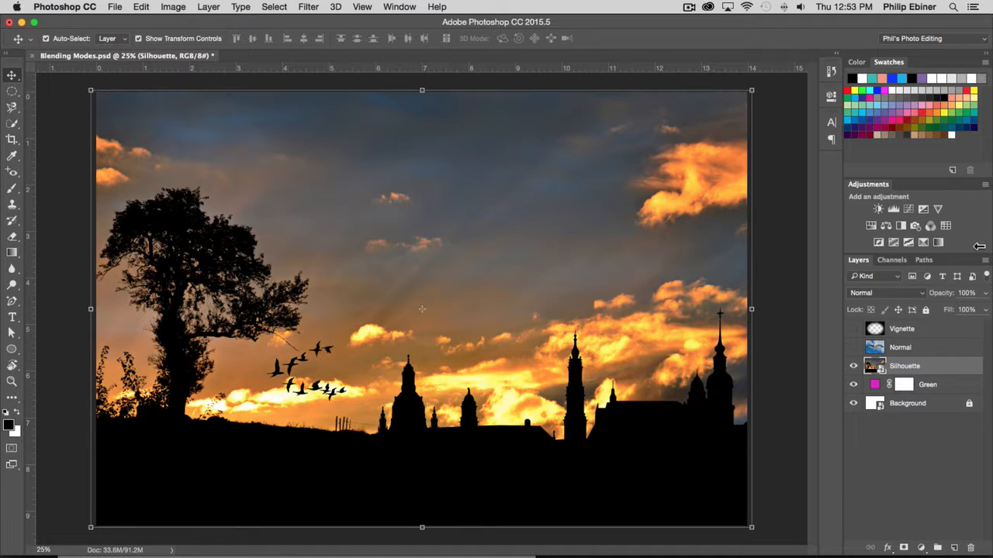
pyautogui.click(862, 292)
pyautogui.click(867, 426)
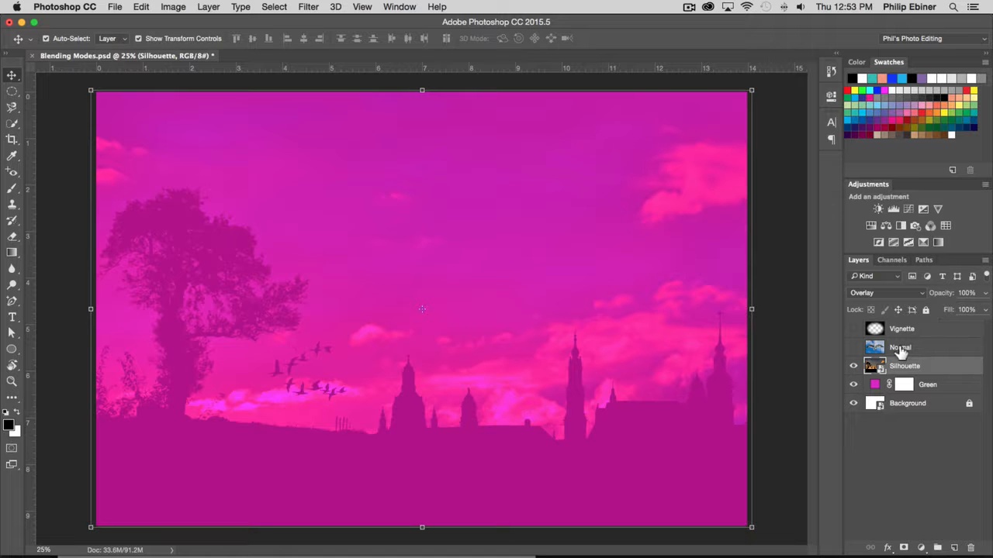
# - Move the Silhouette layer above the Normal layer, and make the Normal layer visible with its blend mode set to Normal
pyautogui.moveTo(904, 365); pyautogui.dragTo(904, 346)
pyautogui.click(853, 366)
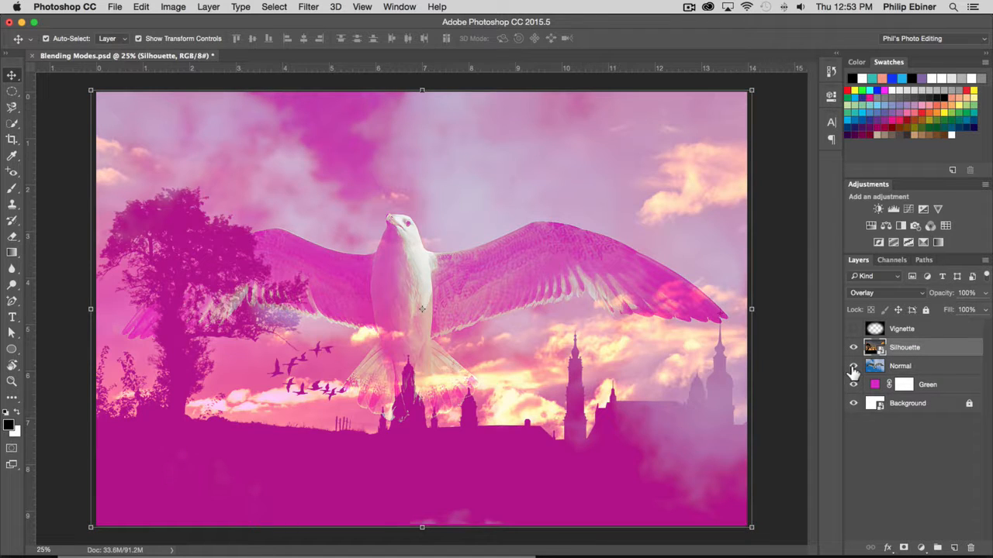
pyautogui.click(923, 366)
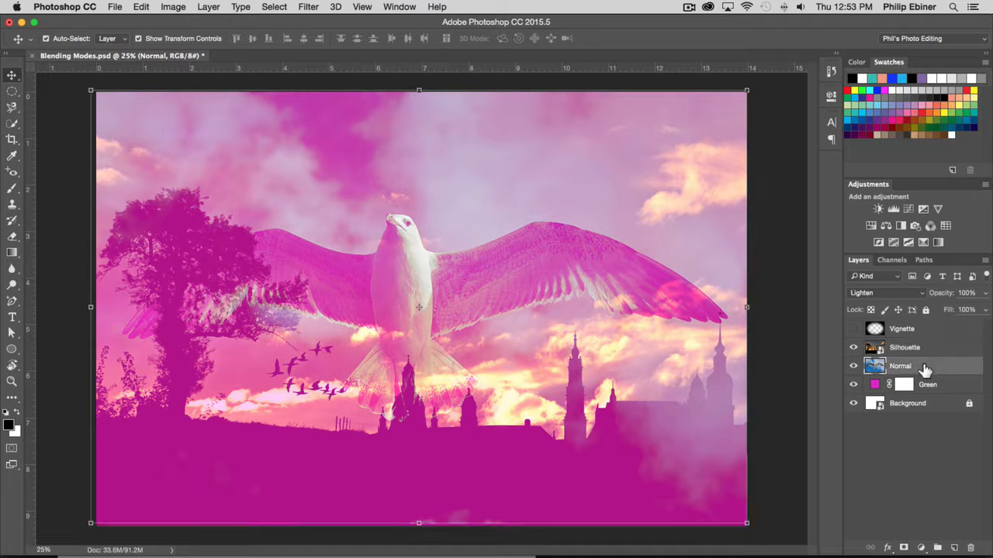
pyautogui.click(882, 293)
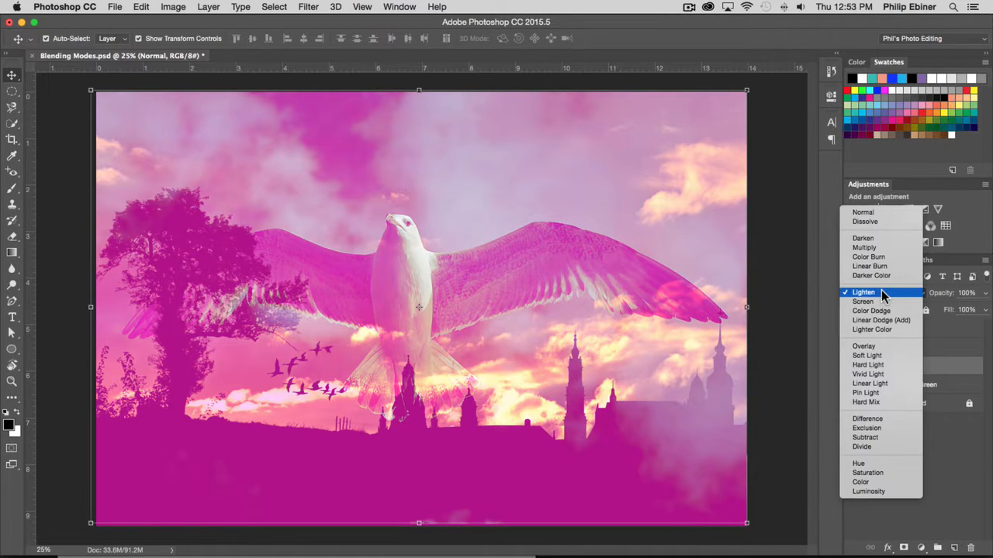
pyautogui.click(875, 212)
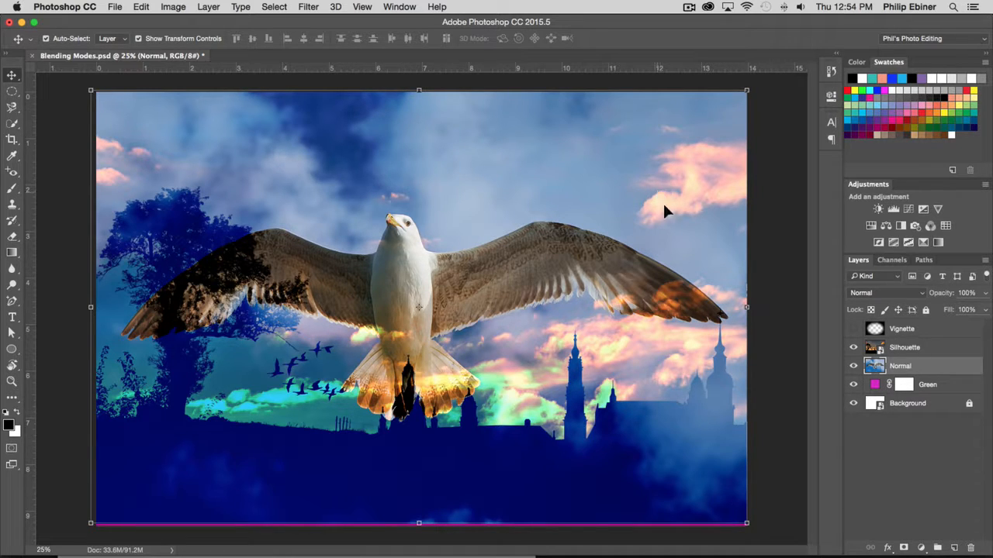
# - Change the Silhouette layer's blend mode to Soft Light
pyautogui.click(903, 347)
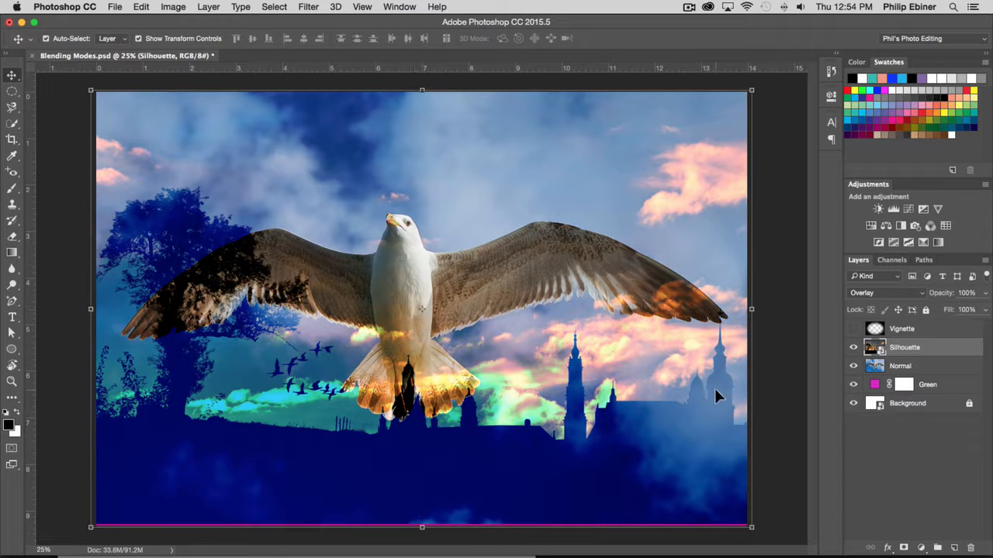
pyautogui.click(881, 294)
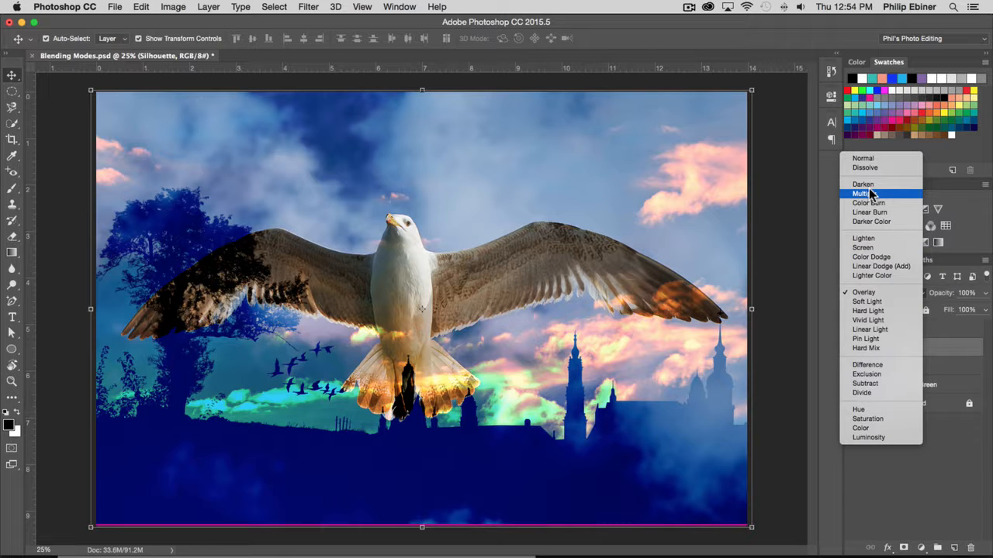
pyautogui.click(955, 419)
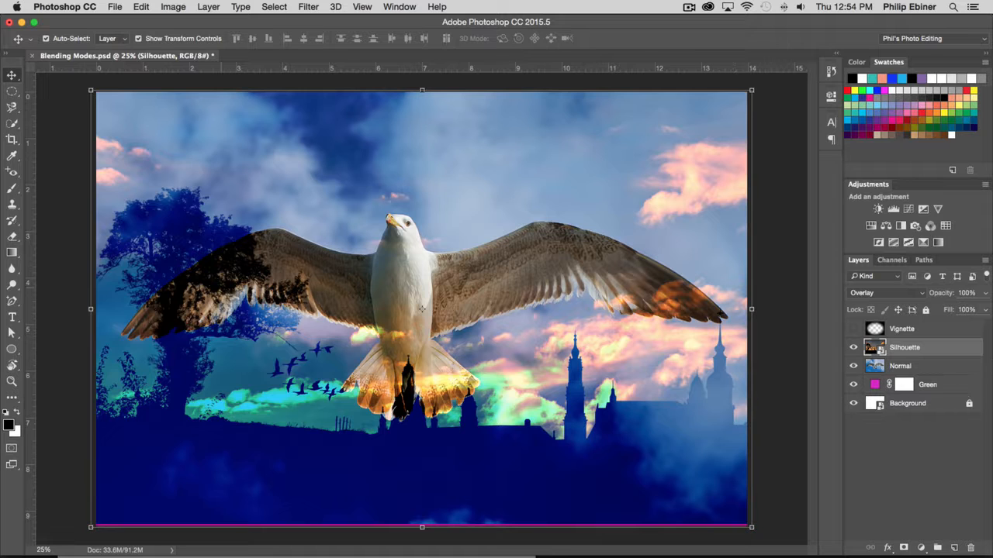
pyautogui.click(876, 293)
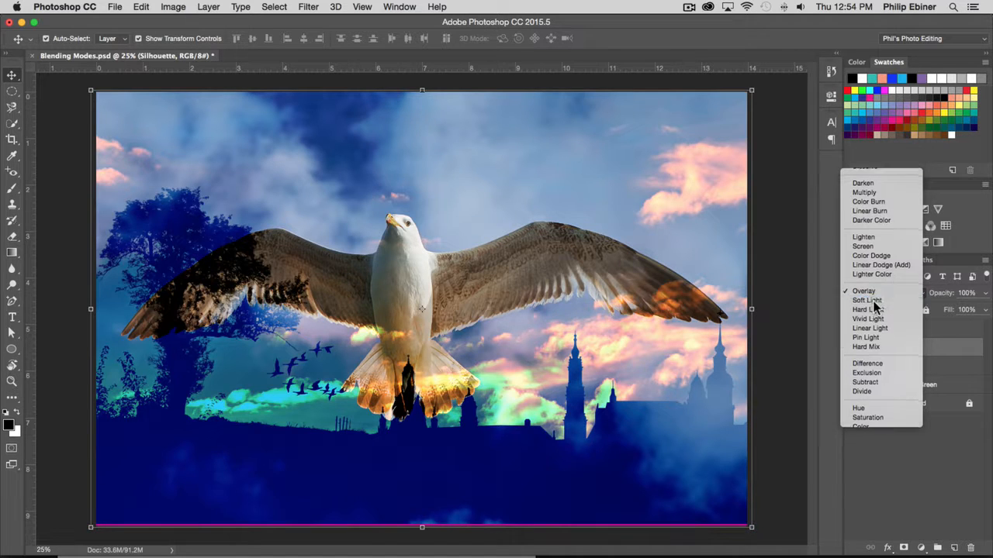
pyautogui.click(876, 308)
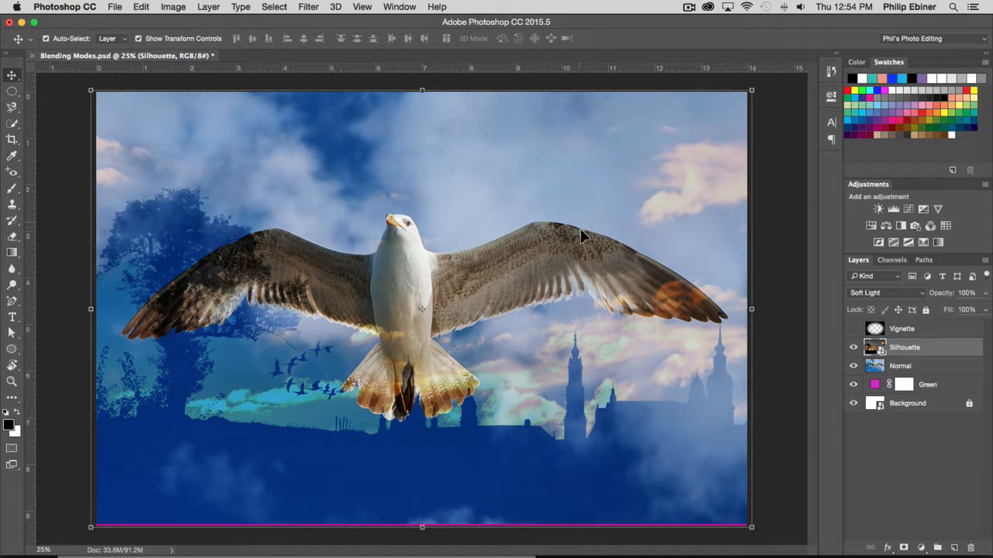
# - Try the Hard Light and Vivid Light blend modes in turn on the Silhouette layer
pyautogui.click(869, 299)
pyautogui.click(868, 306)
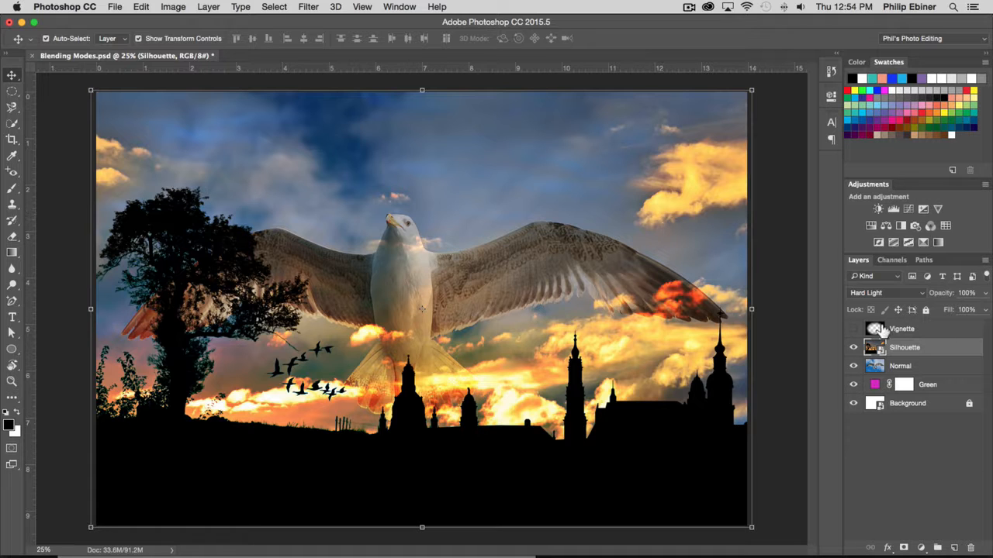
pyautogui.click(872, 293)
pyautogui.click(873, 303)
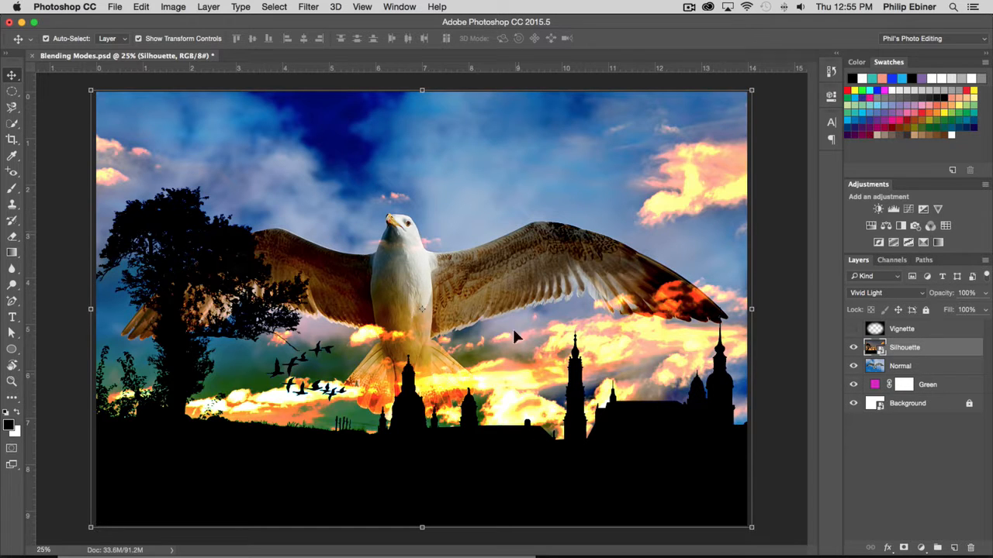
# - Try the Linear Light and Pin Light blend modes in turn on the Silhouette layer
pyautogui.click(898, 293)
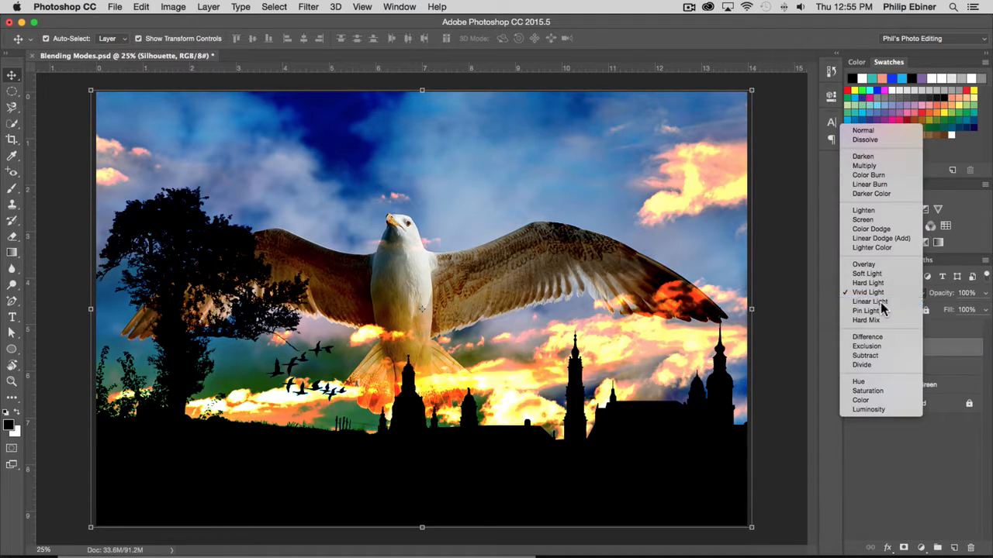
pyautogui.click(888, 302)
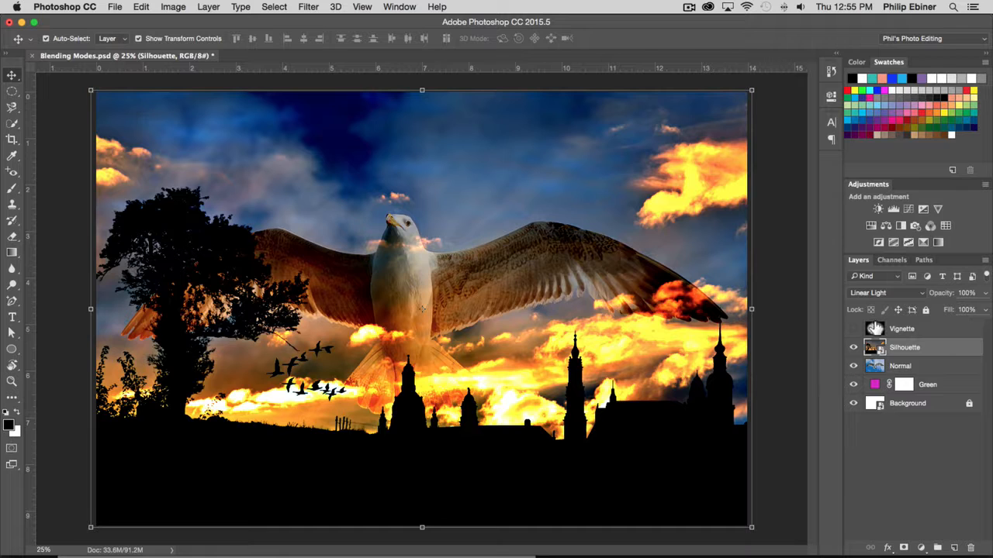
pyautogui.click(876, 293)
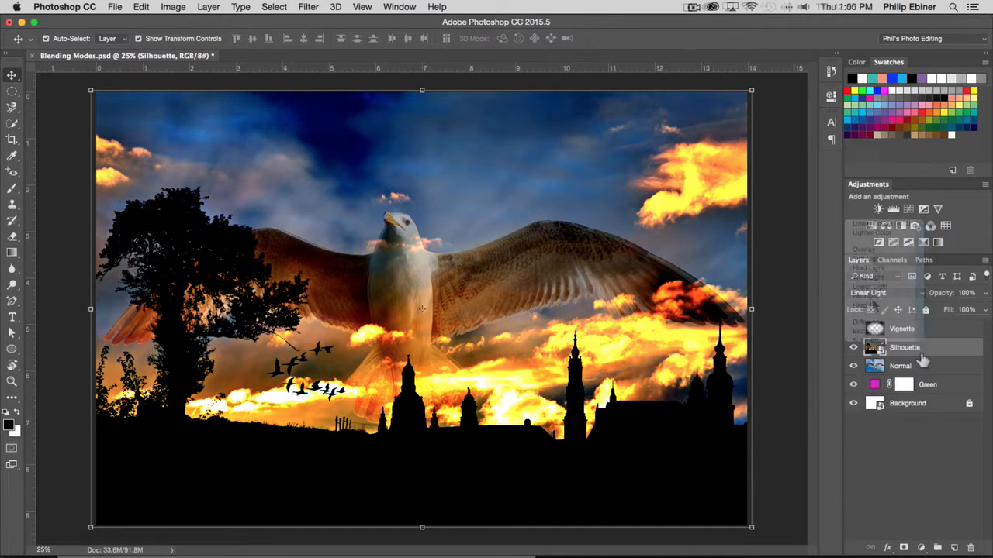
pyautogui.click(877, 294)
pyautogui.click(867, 303)
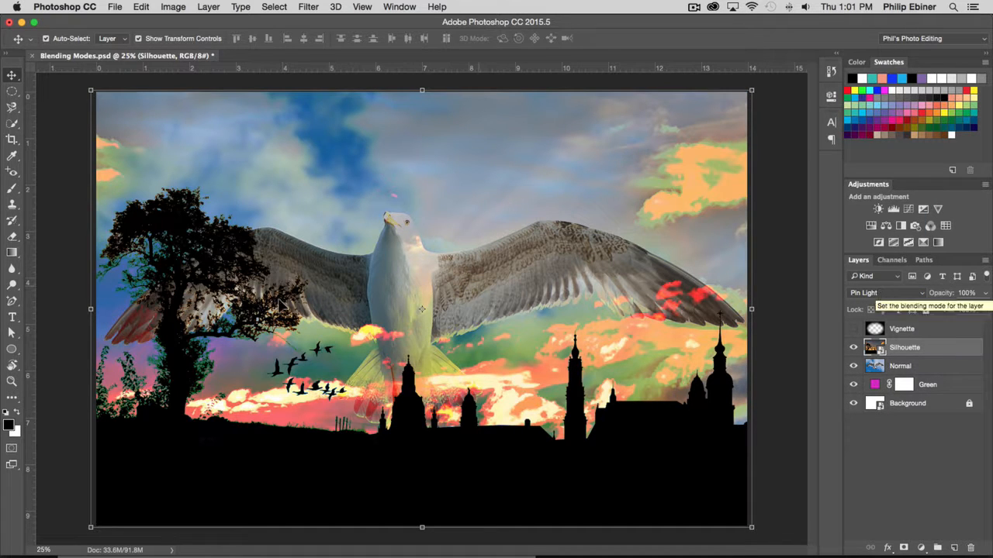
# - Apply the Hard Mix blend mode to the Silhouette layer and return it to Pin Light
pyautogui.click(894, 298)
pyautogui.click(890, 302)
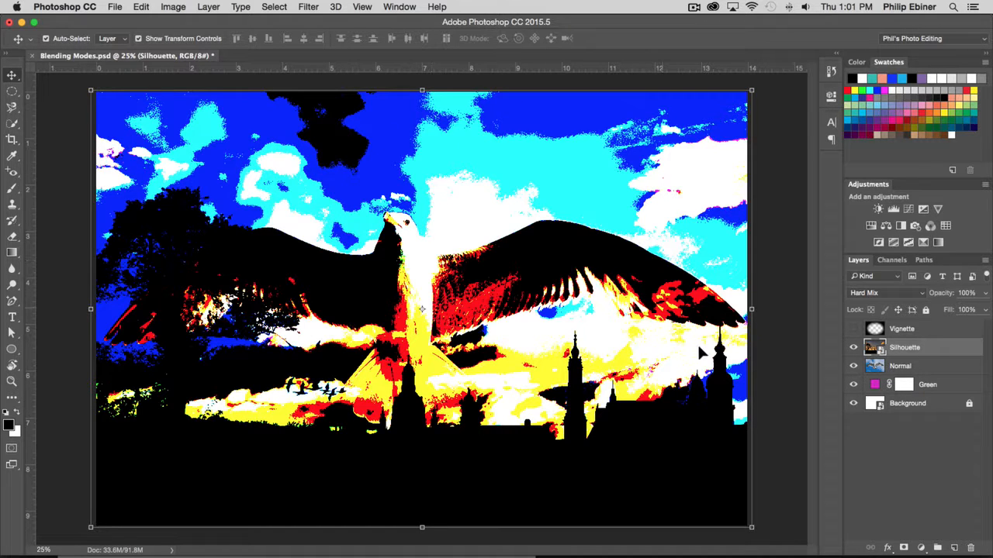
pyautogui.click(896, 293)
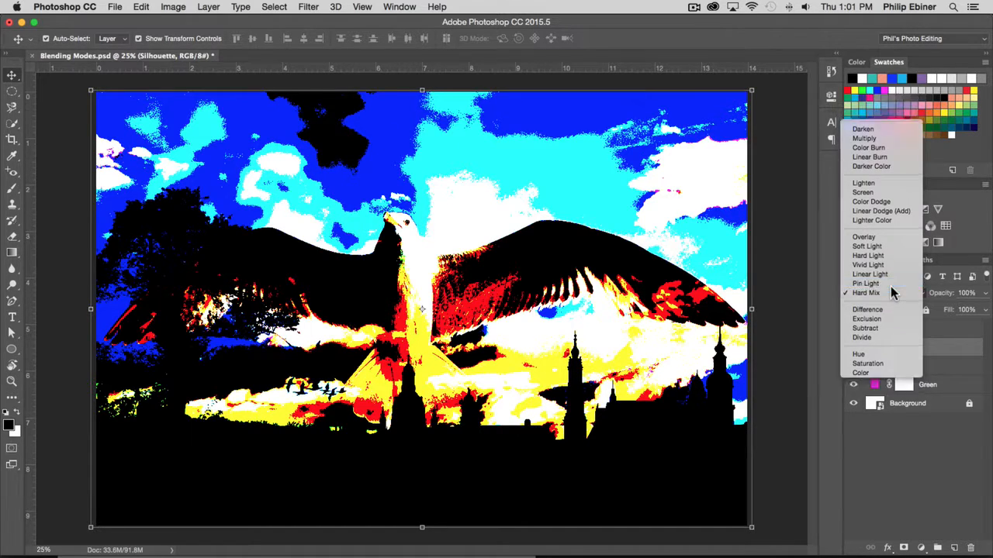
pyautogui.click(875, 283)
# - Compare the Linear Light and Vivid Light blend modes on the Silhouette layer, ending on Vivid Light
pyautogui.click(873, 292)
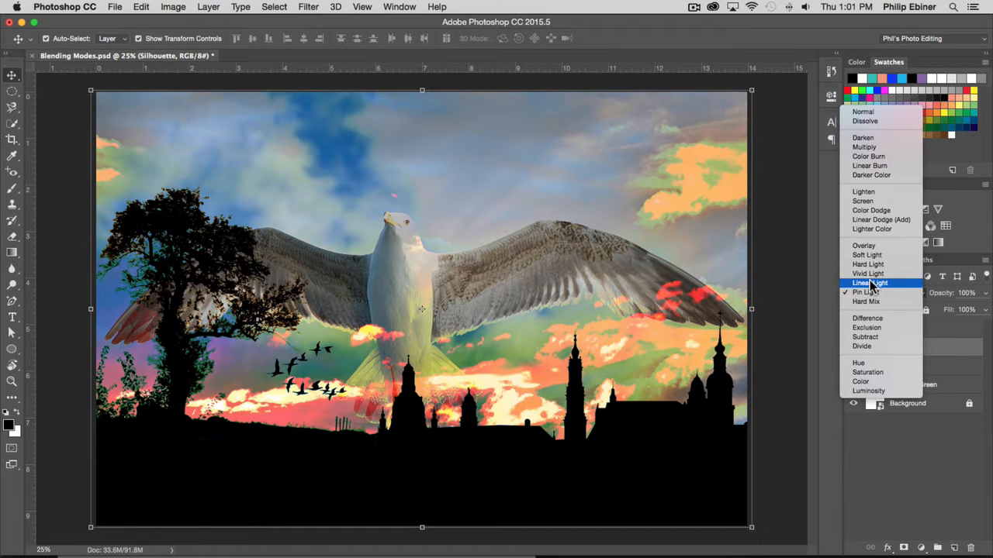
pyautogui.click(870, 283)
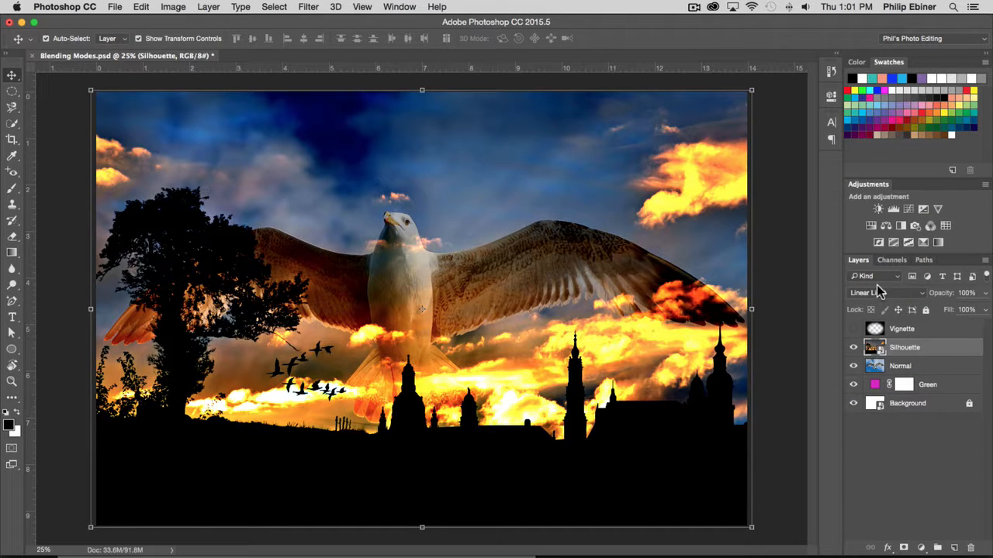
pyautogui.click(871, 294)
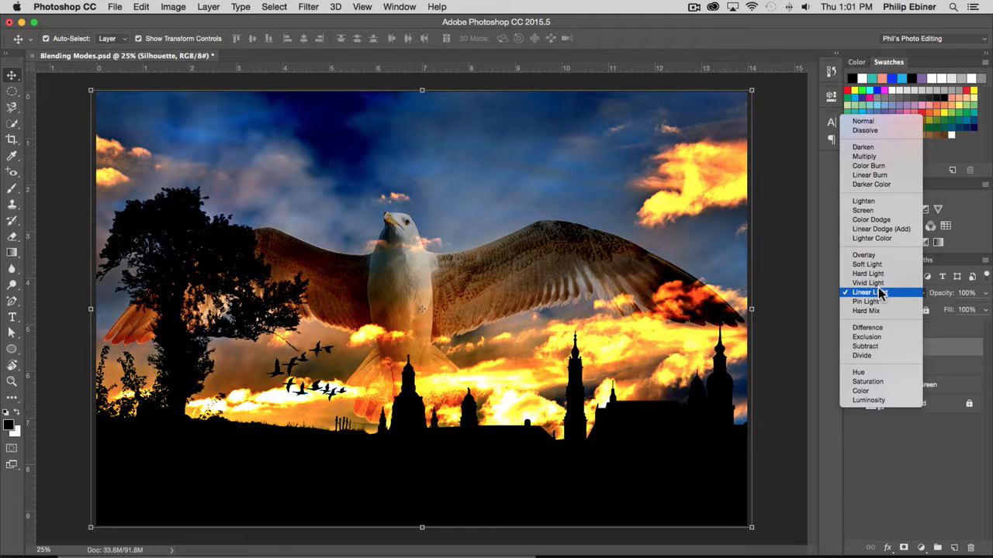
pyautogui.click(884, 284)
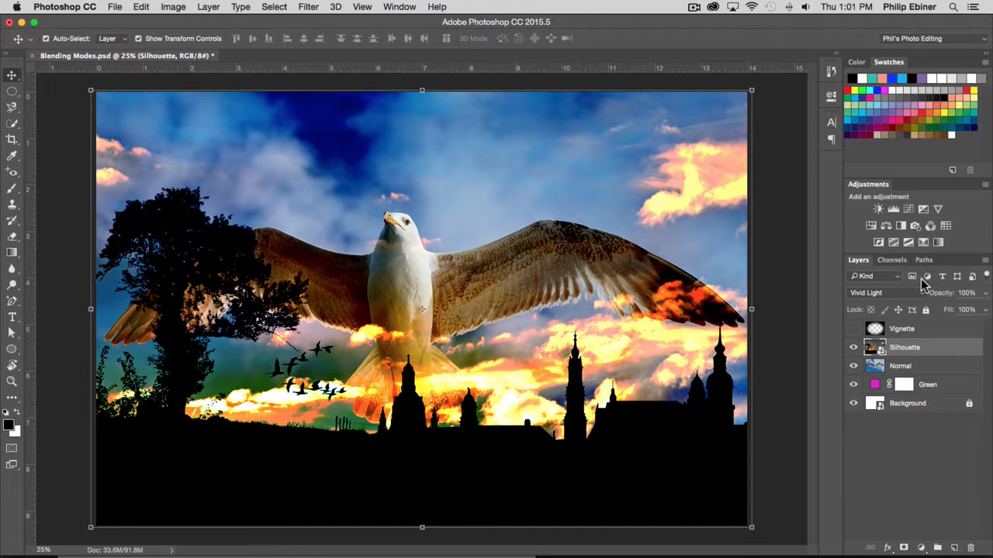
# - Switch the Silhouette layer's blend mode to Screen and then to Overlay
pyautogui.click(898, 301)
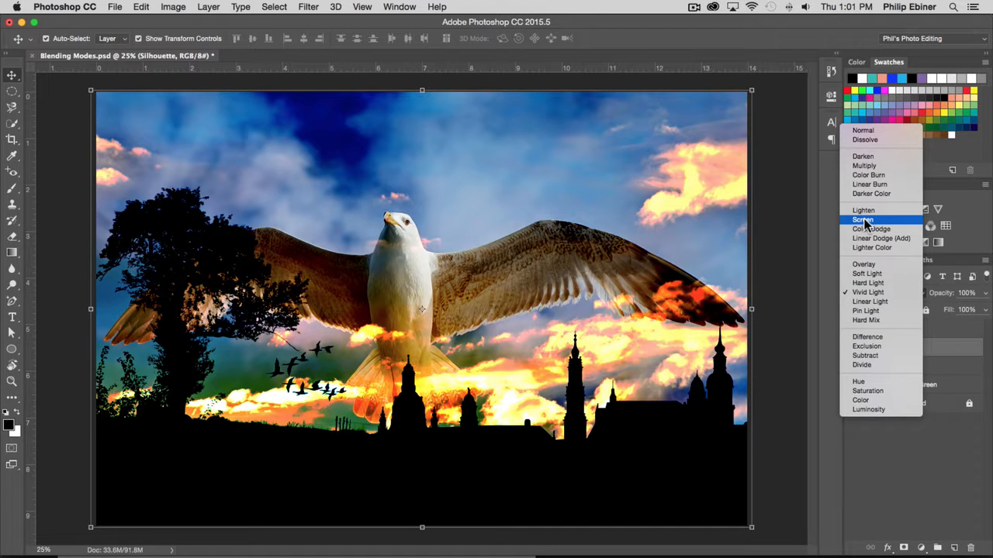
pyautogui.click(863, 221)
pyautogui.click(865, 292)
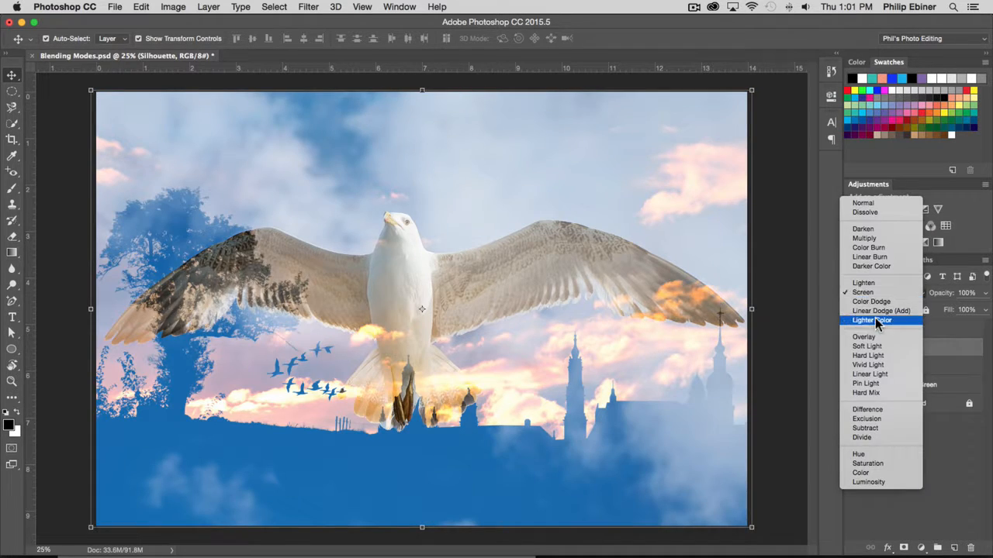
pyautogui.click(869, 337)
# - Set the Silhouette layer's blend mode to Difference
pyautogui.click(896, 293)
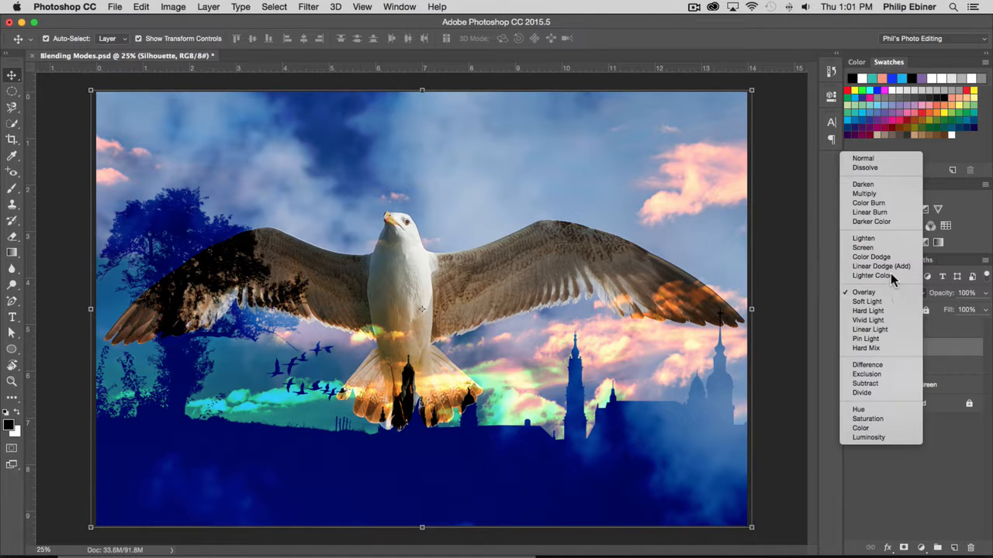
pyautogui.click(943, 332)
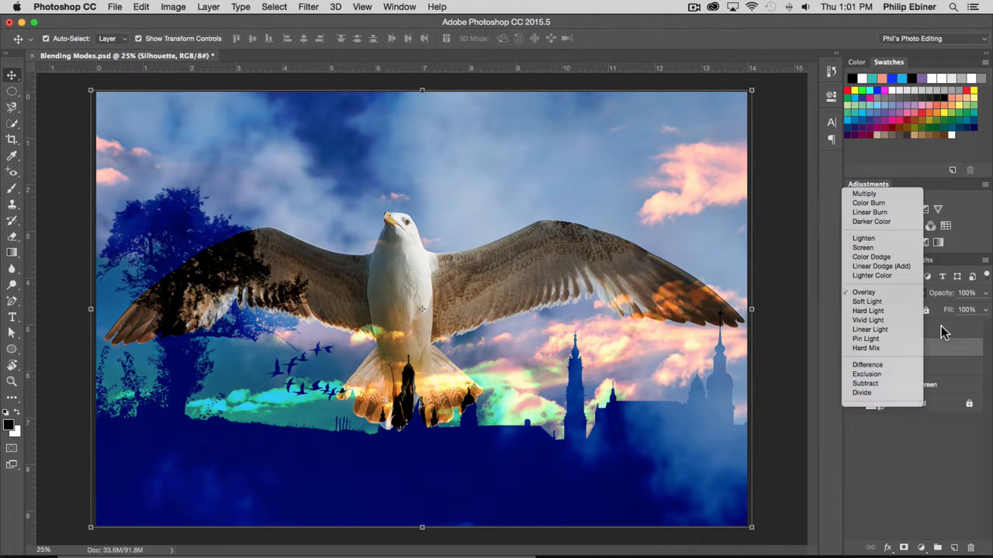
pyautogui.click(873, 293)
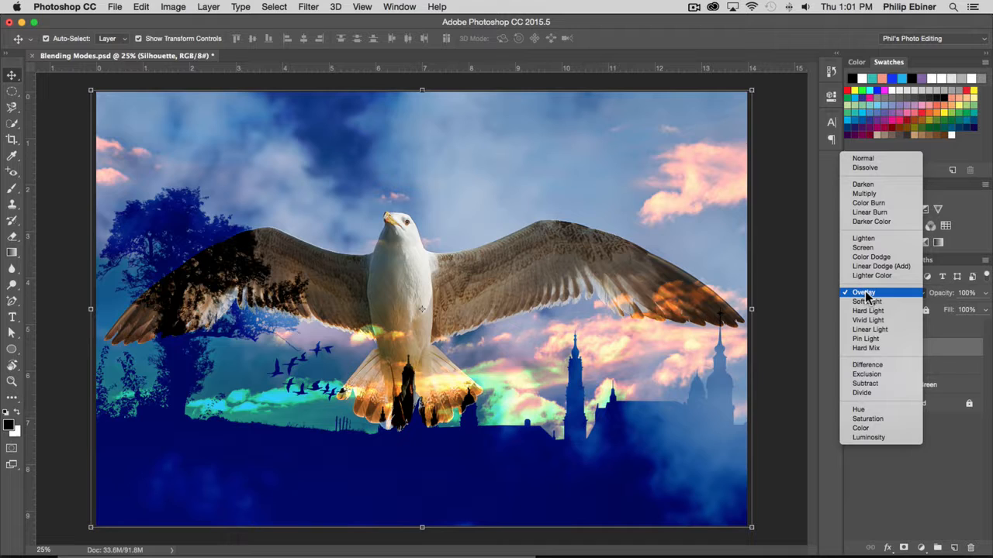
pyautogui.click(872, 367)
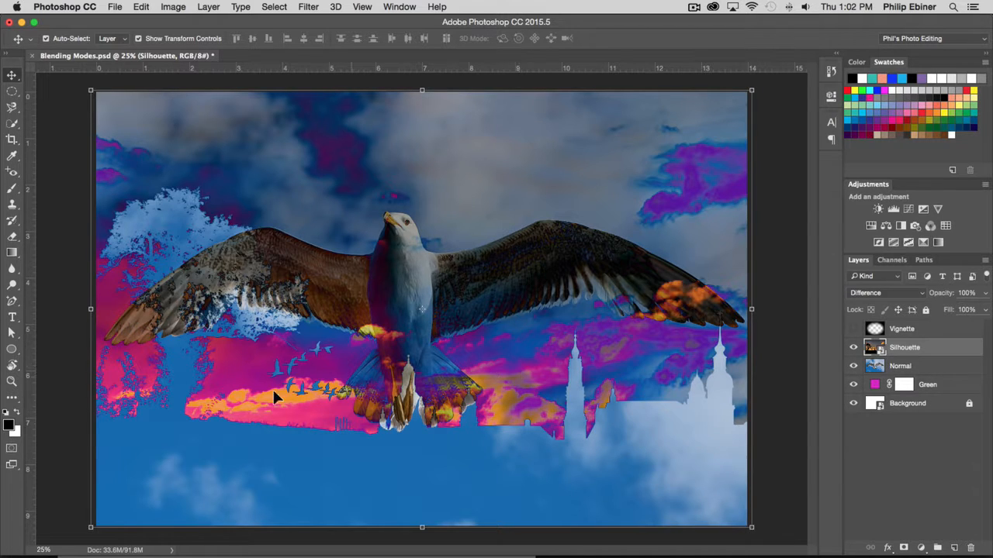
# - Toggle the Normal layer's visibility to compare the blend, and leave that layer hidden
pyautogui.click(901, 364)
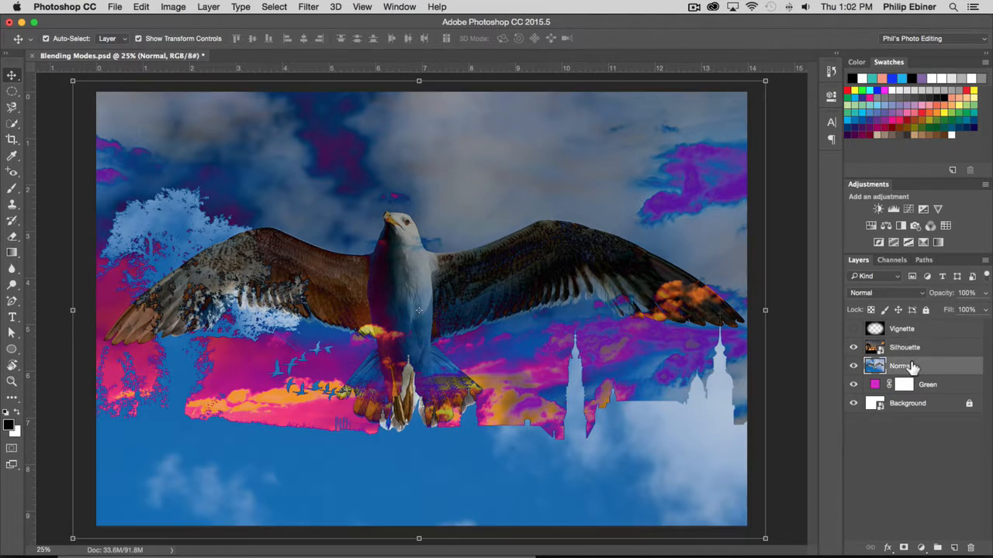
pyautogui.click(853, 366)
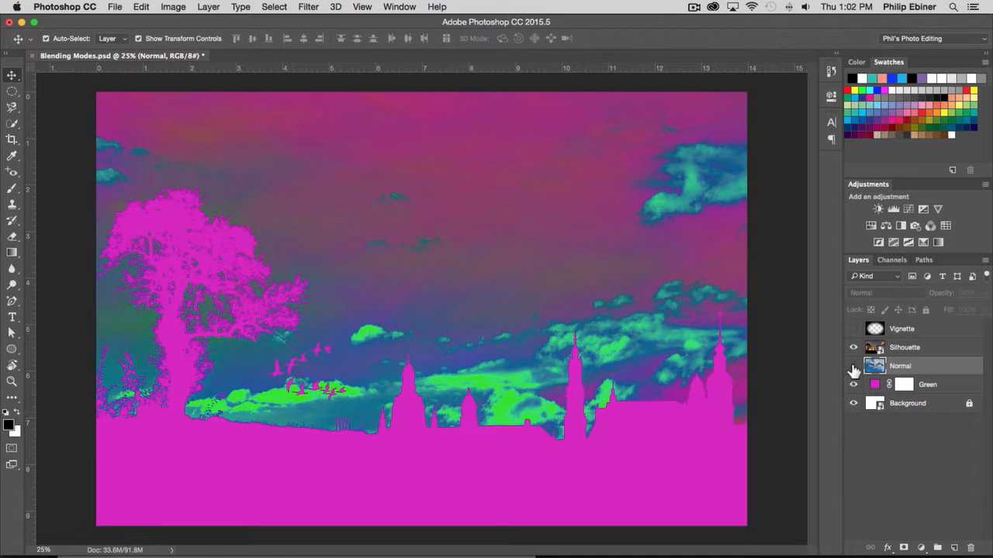
pyautogui.click(852, 366)
pyautogui.click(853, 367)
# - Select the Silhouette layer and set its blend mode to Exclusion
pyautogui.click(896, 350)
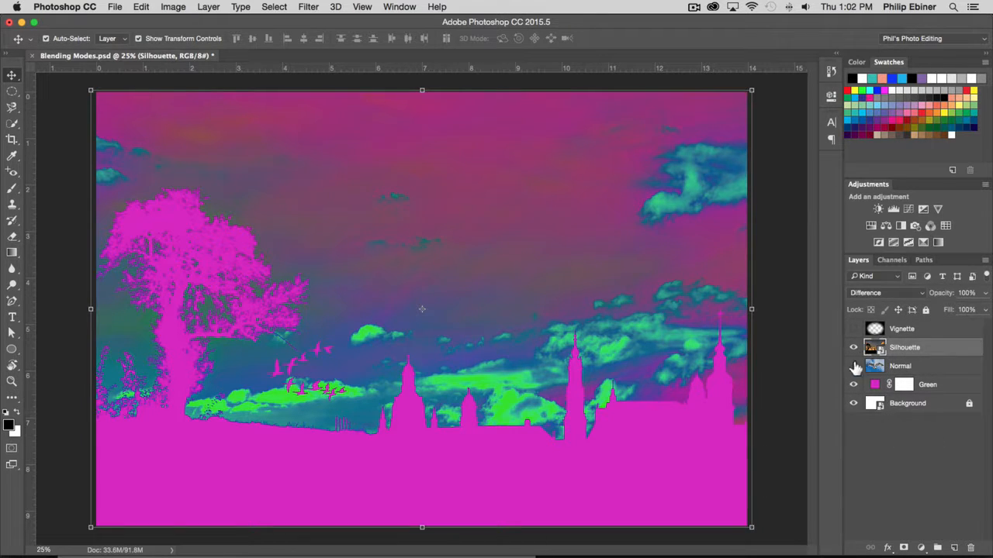
pyautogui.click(876, 294)
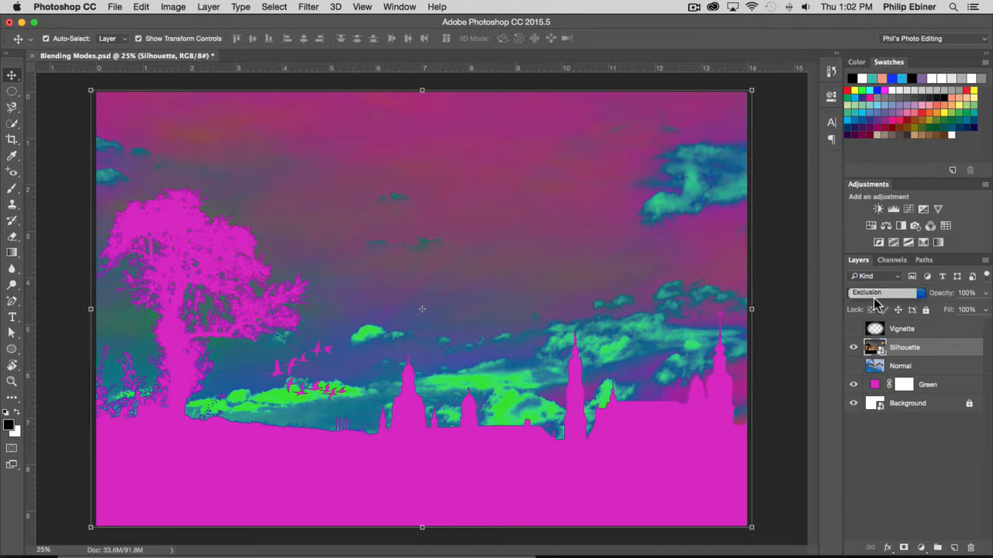
# - Apply Exclusion to the Silhouette layer and make the hidden Normal layer visible
pyautogui.click(875, 301)
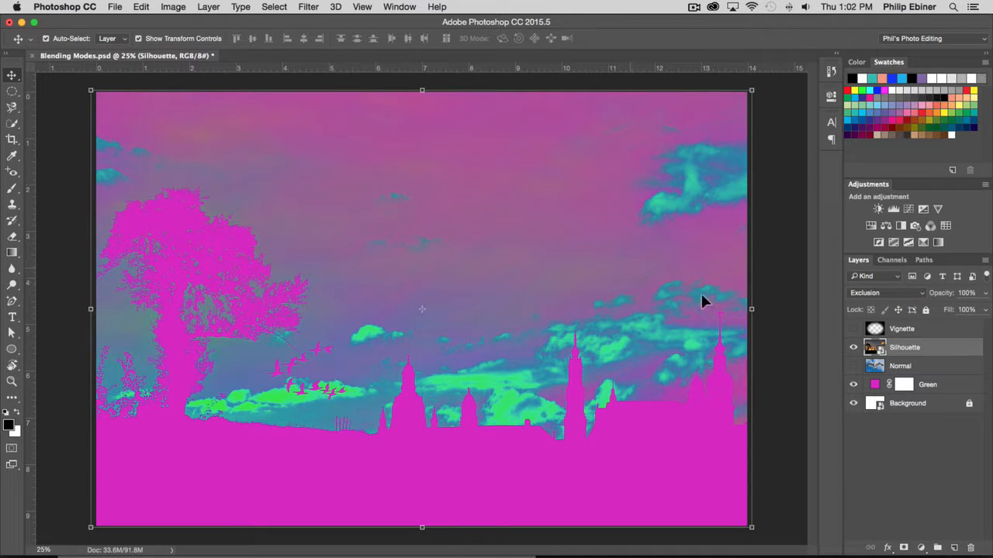
pyautogui.click(854, 366)
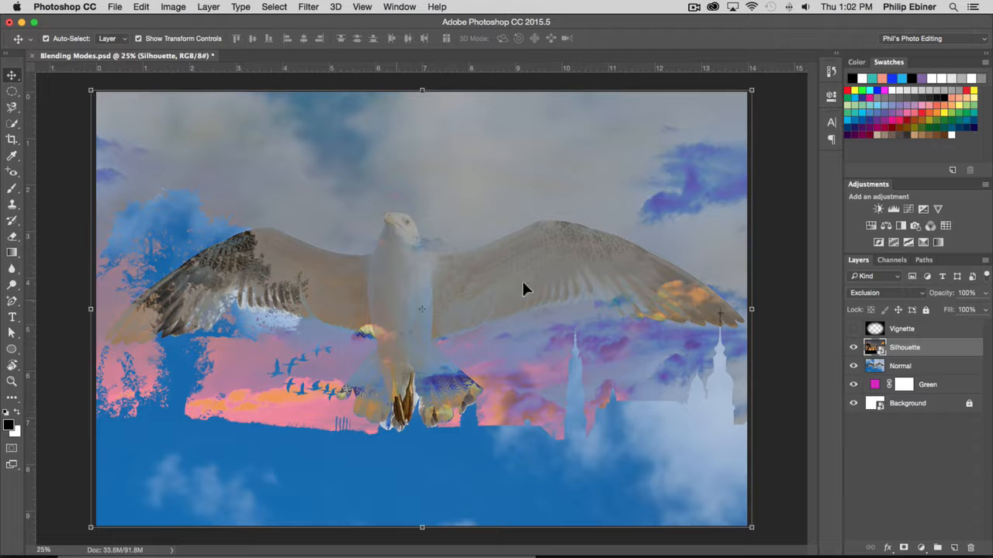
# - Switch the Silhouette layer's blend mode to Subtract, followed by Divide
pyautogui.click(890, 292)
pyautogui.click(890, 302)
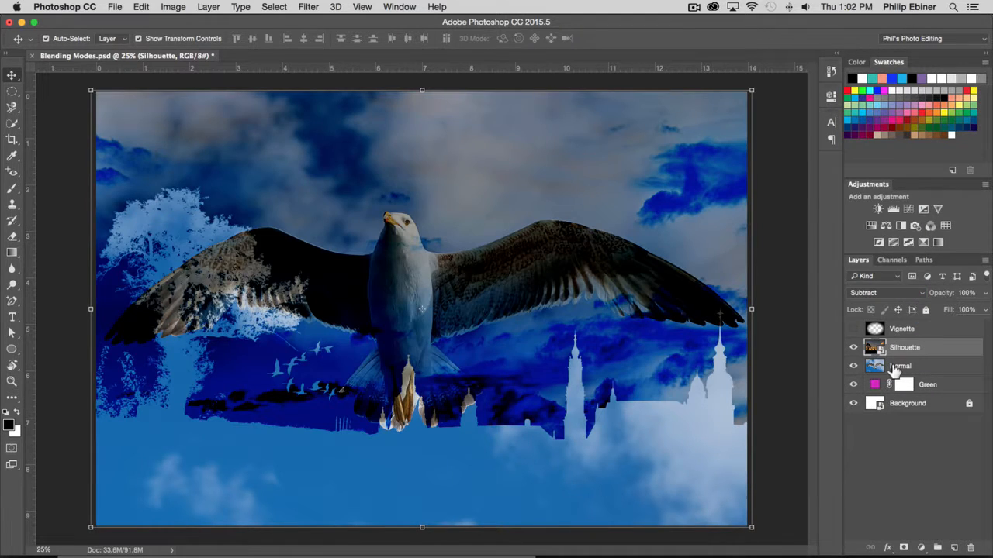
pyautogui.click(868, 294)
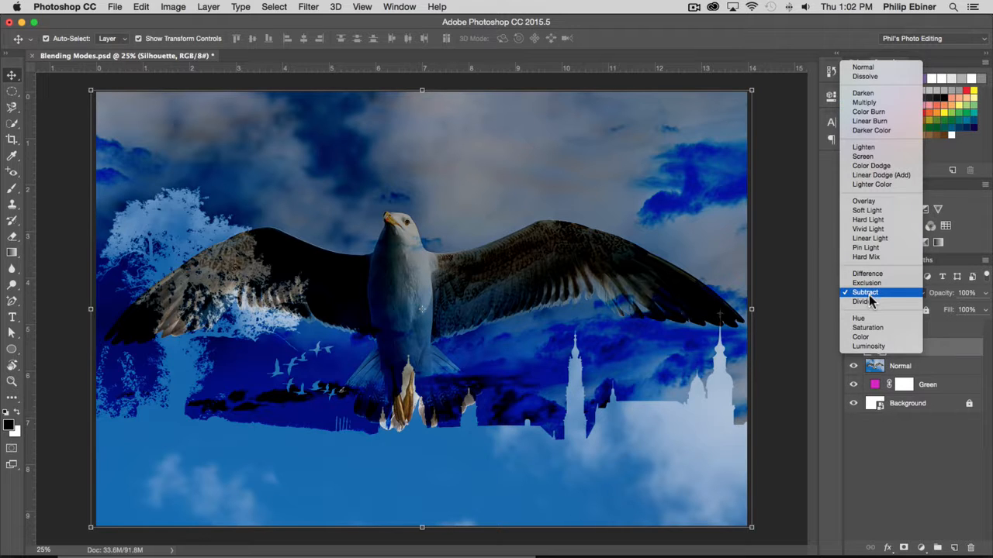
pyautogui.click(867, 300)
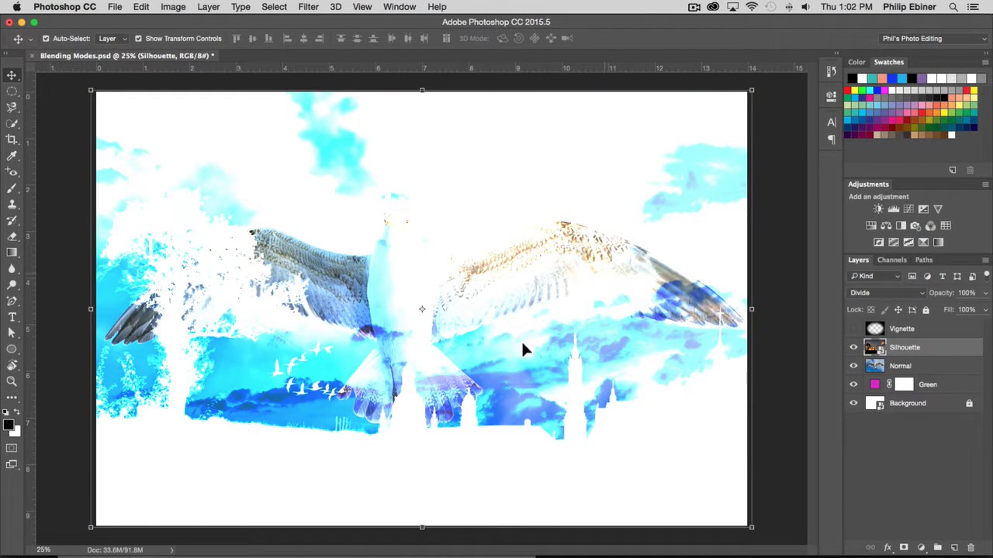
# - Compare Subtract with Divide once more on the Silhouette layer, ending on Divide
pyautogui.click(857, 296)
pyautogui.click(860, 286)
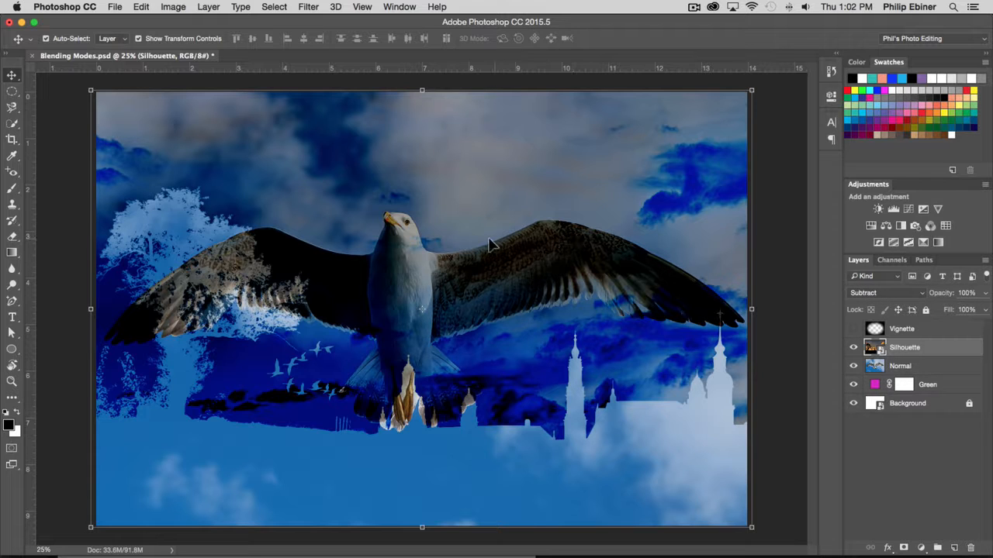
pyautogui.click(875, 297)
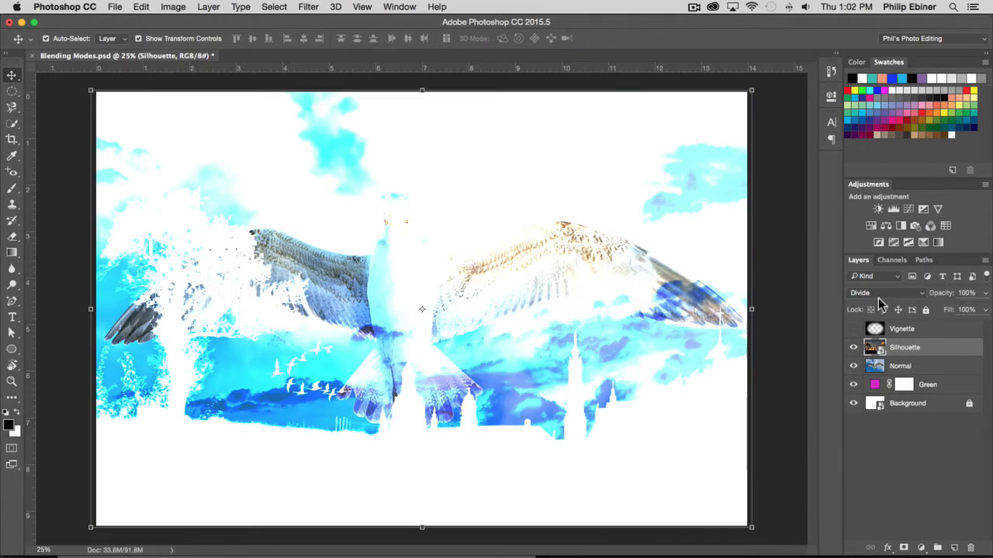
pyautogui.click(876, 305)
# - Set the Silhouette layer's blend mode to Hue and toggle its visibility to compare against the Normal layer
pyautogui.click(873, 293)
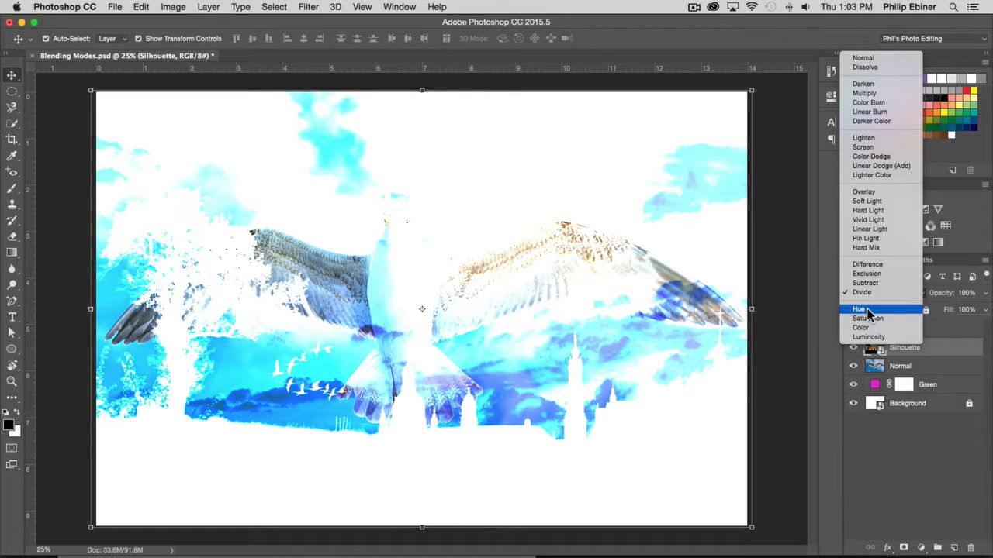
pyautogui.click(867, 310)
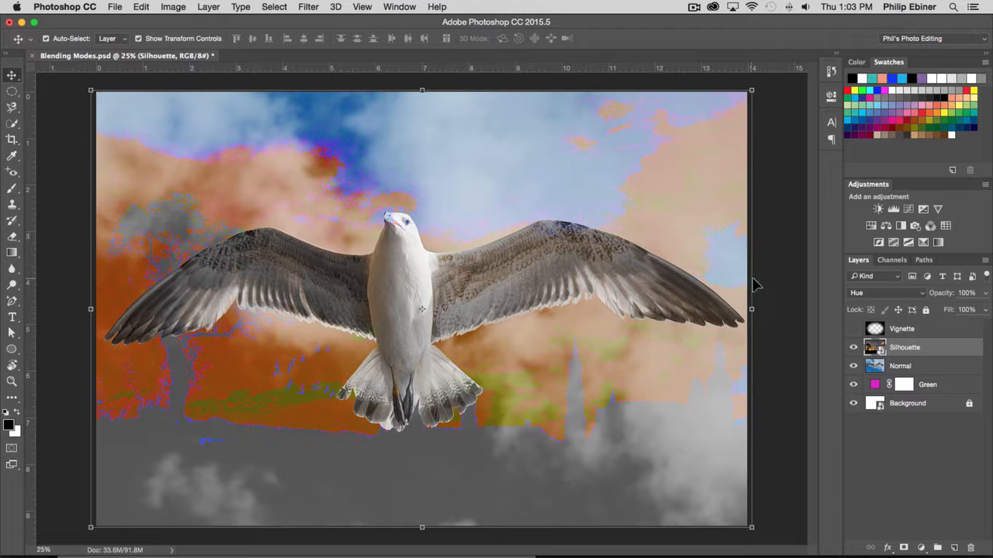
pyautogui.click(903, 366)
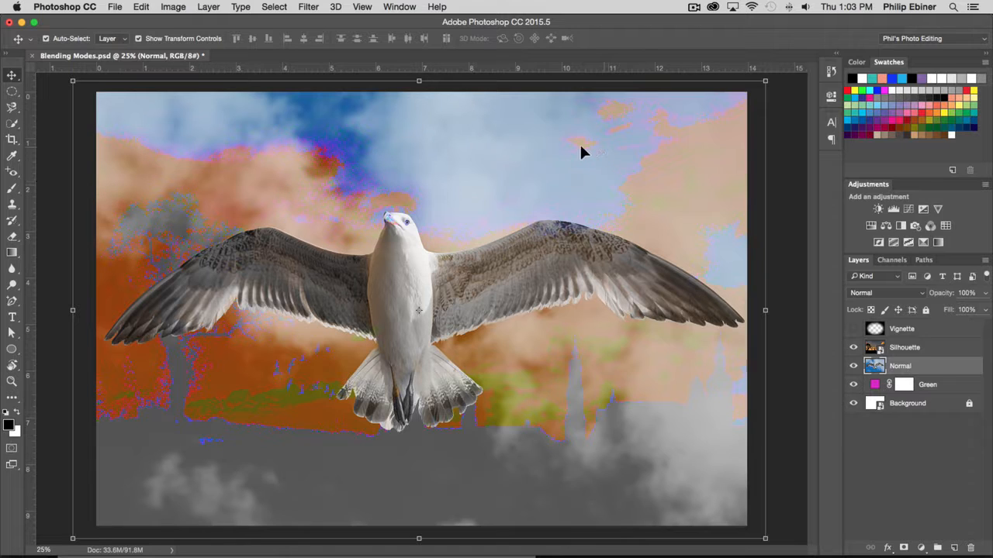
pyautogui.click(853, 348)
pyautogui.click(853, 348)
# - Select the Silhouette layer and set its blend mode to Color
pyautogui.click(906, 350)
pyautogui.hotkey('alt', 'shift', 't')
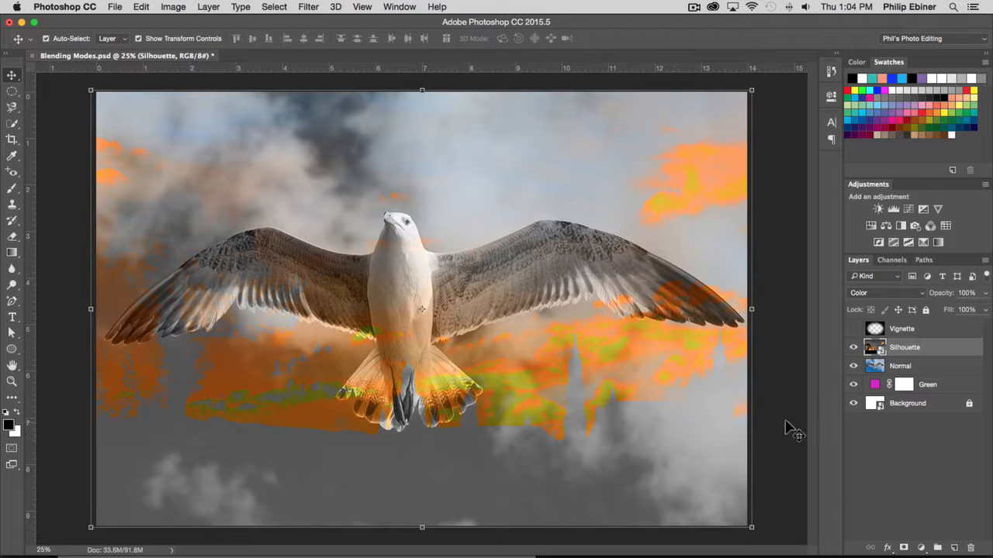
# - Move the Silhouette layer below the Normal layer and set its blend mode to Normal
pyautogui.moveTo(914, 349); pyautogui.dragTo(901, 365)
pyautogui.click(883, 293)
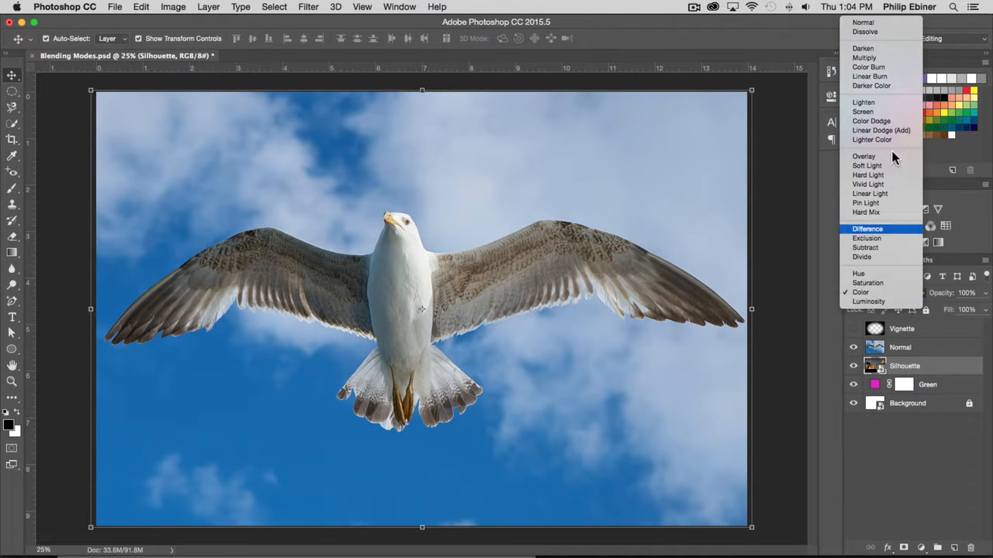
pyautogui.click(853, 23)
# - Select the Normal layer and switch its blend mode to Saturation, followed by Color
pyautogui.click(930, 348)
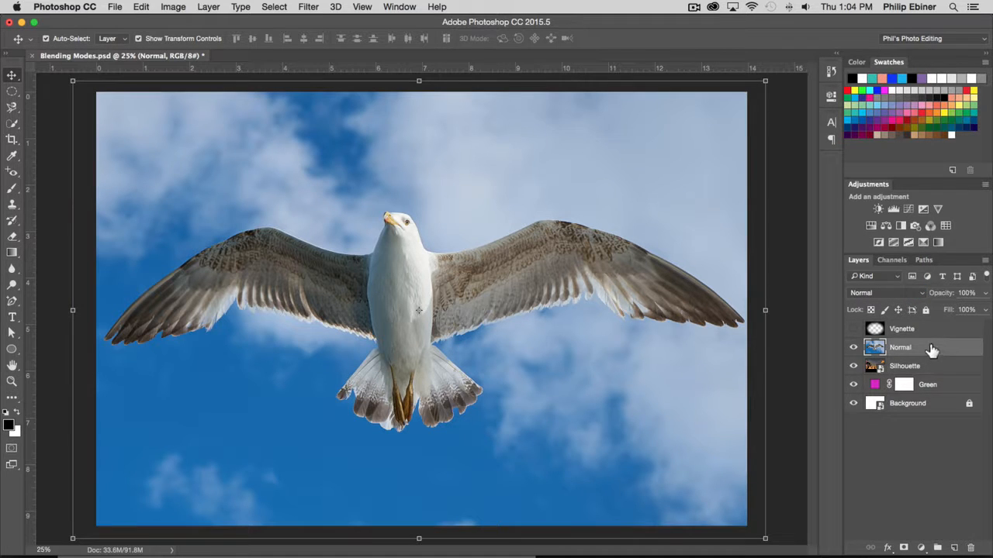
pyautogui.click(876, 294)
pyautogui.scroll(-3, 904, 466)
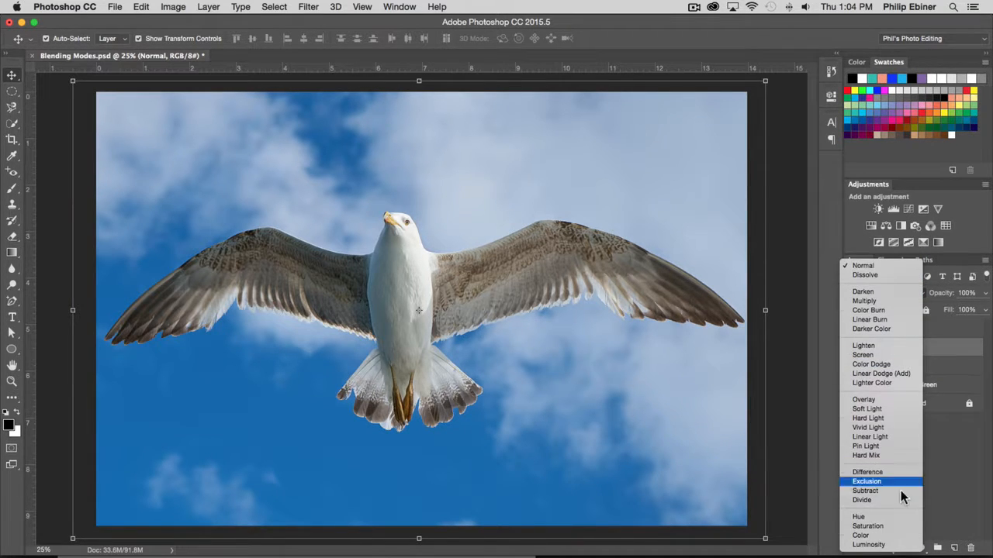
pyautogui.click(901, 466)
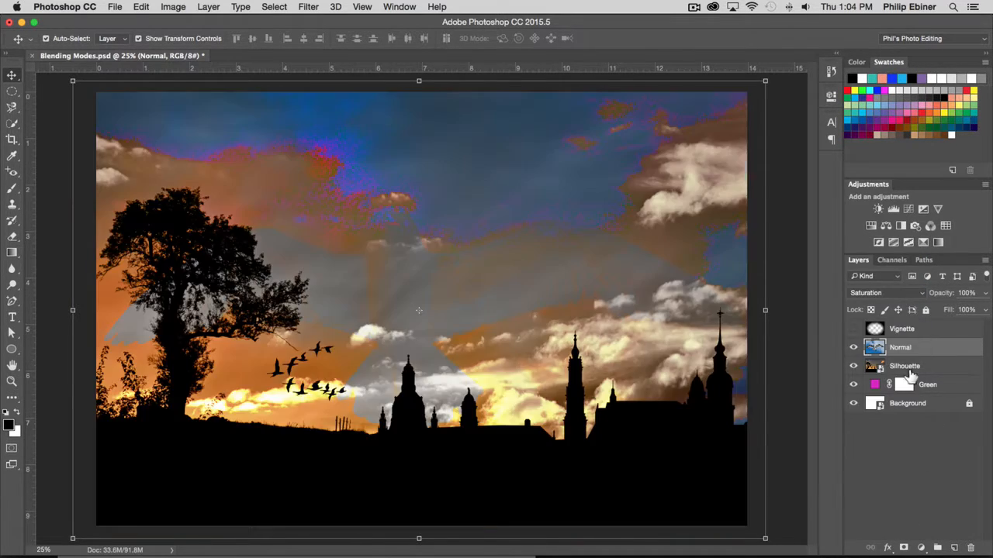
pyautogui.click(874, 295)
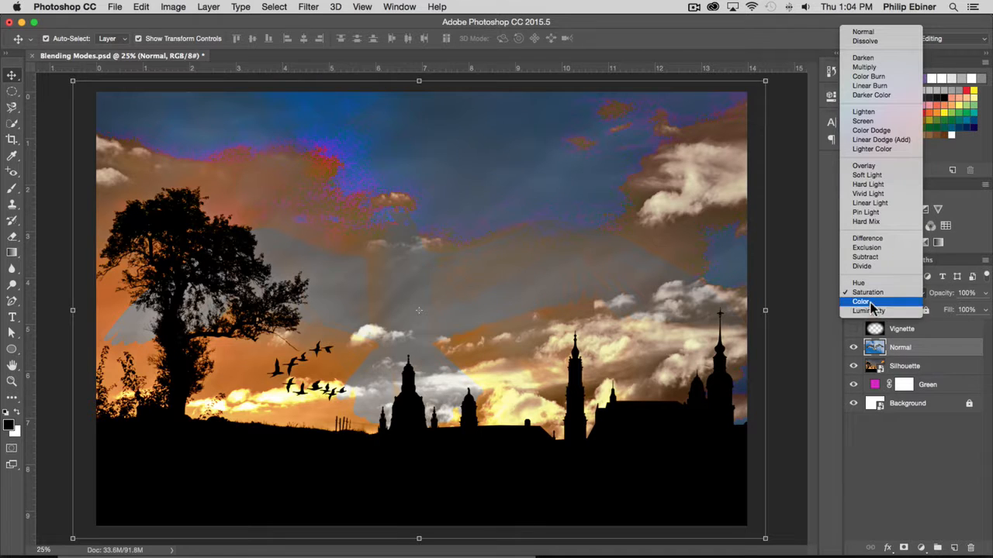
pyautogui.click(853, 308)
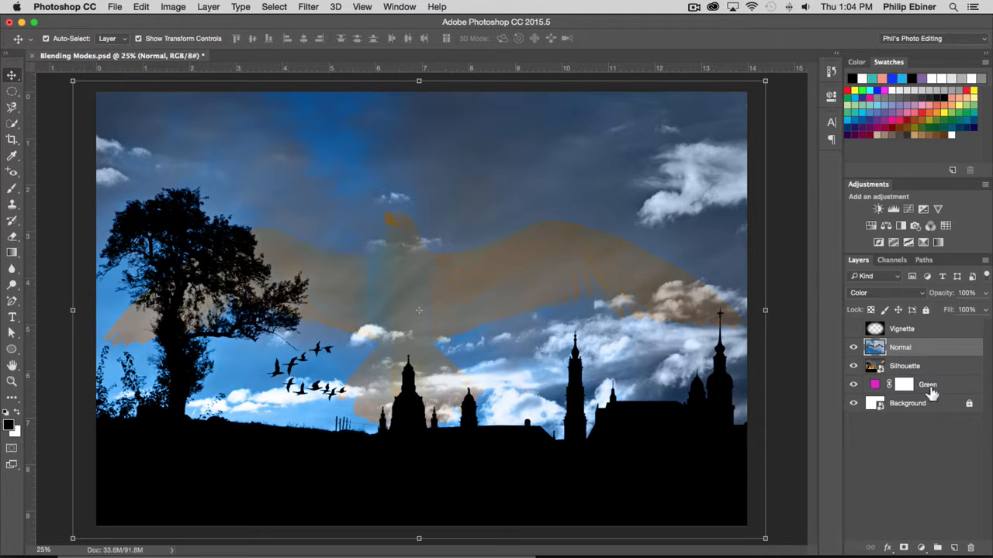
# - Place the Green layer directly above Silhouette with the Normal layer hidden, and set Green's blend mode to Color
pyautogui.moveTo(931, 388); pyautogui.dragTo(926, 360)
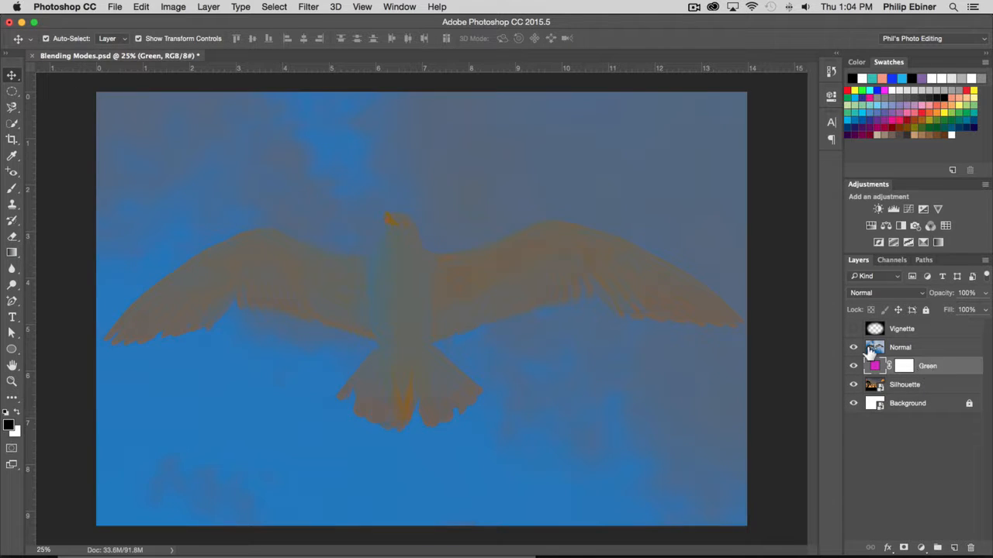
pyautogui.click(853, 347)
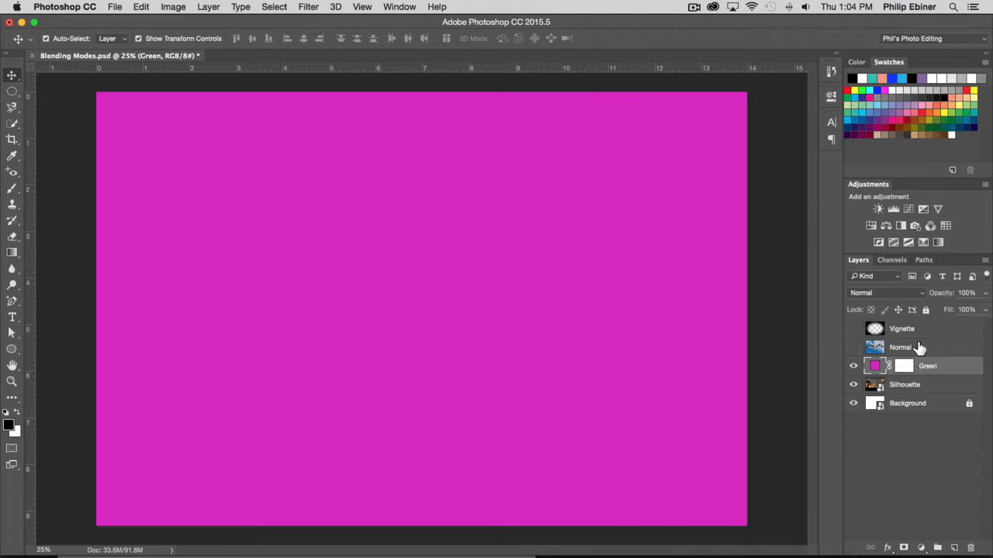
pyautogui.click(881, 292)
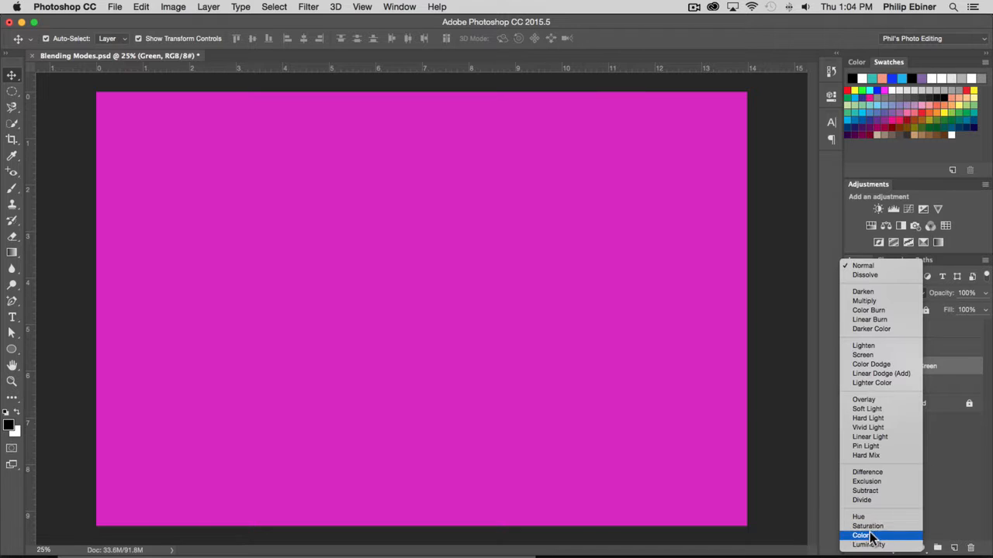
pyautogui.click(863, 535)
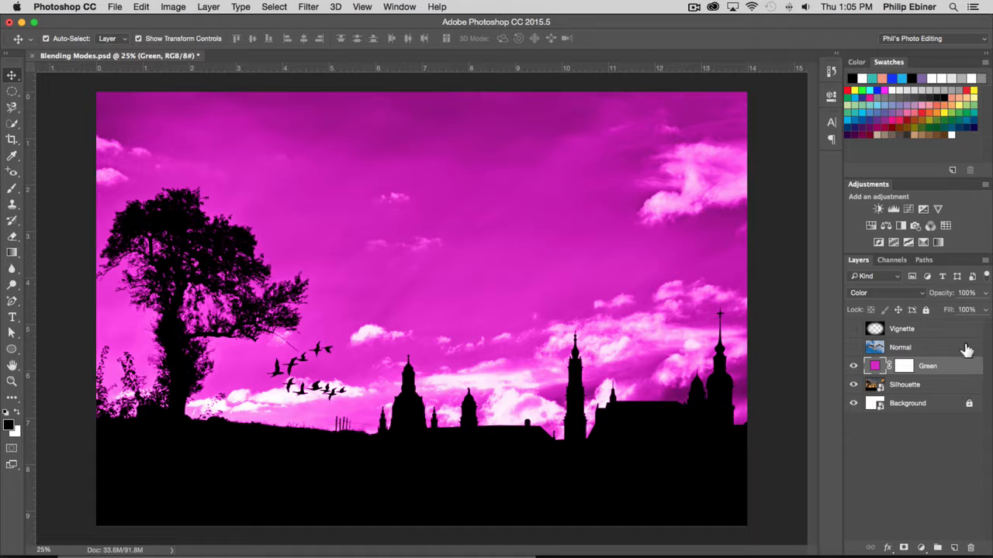
# - Move the Green layer back below Silhouette and set its blend mode to Normal
pyautogui.moveTo(918, 361); pyautogui.dragTo(928, 395)
pyautogui.click(884, 293)
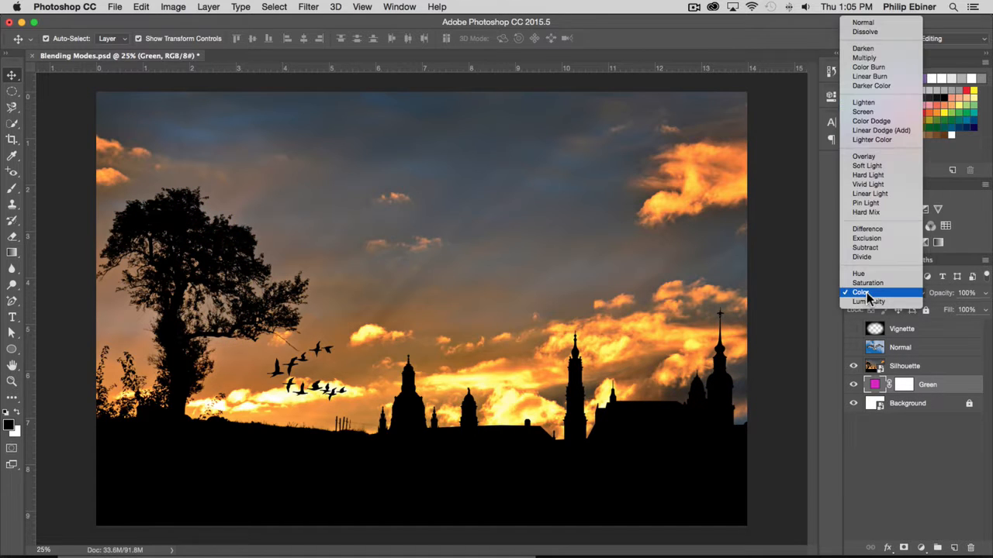
pyautogui.click(859, 47)
# - Show the Normal layer and place the Green layer directly beneath it, with the Silhouette layer hidden
pyautogui.click(853, 347)
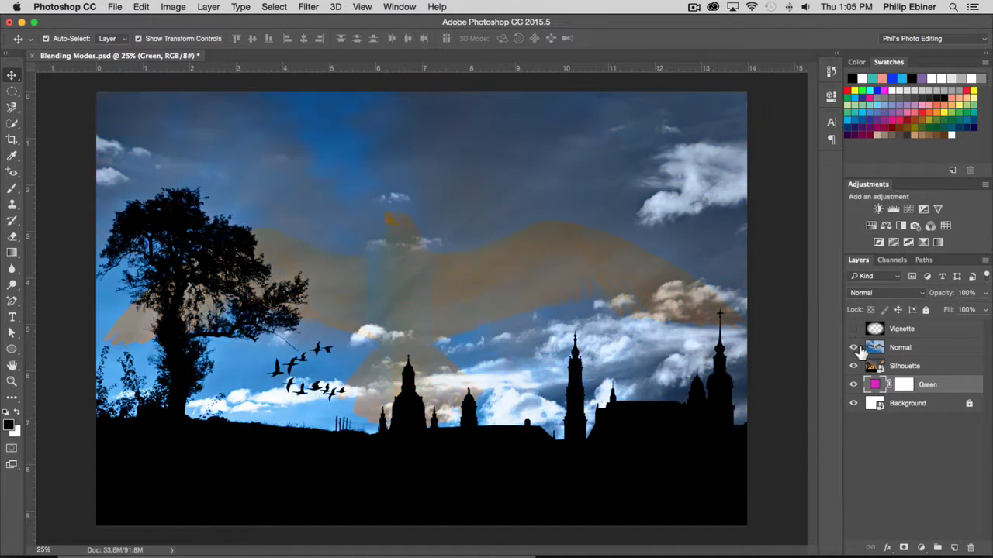
pyautogui.click(931, 348)
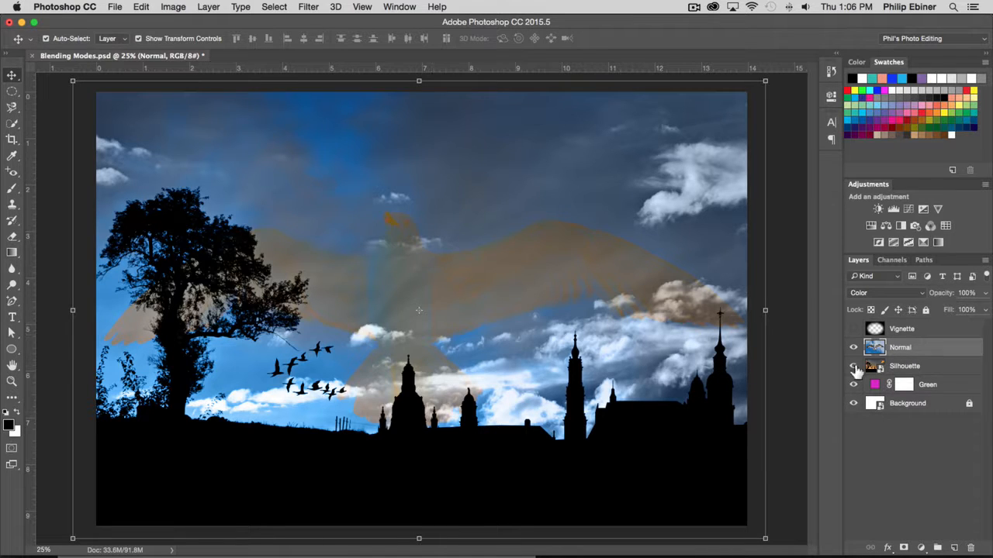
pyautogui.click(853, 369)
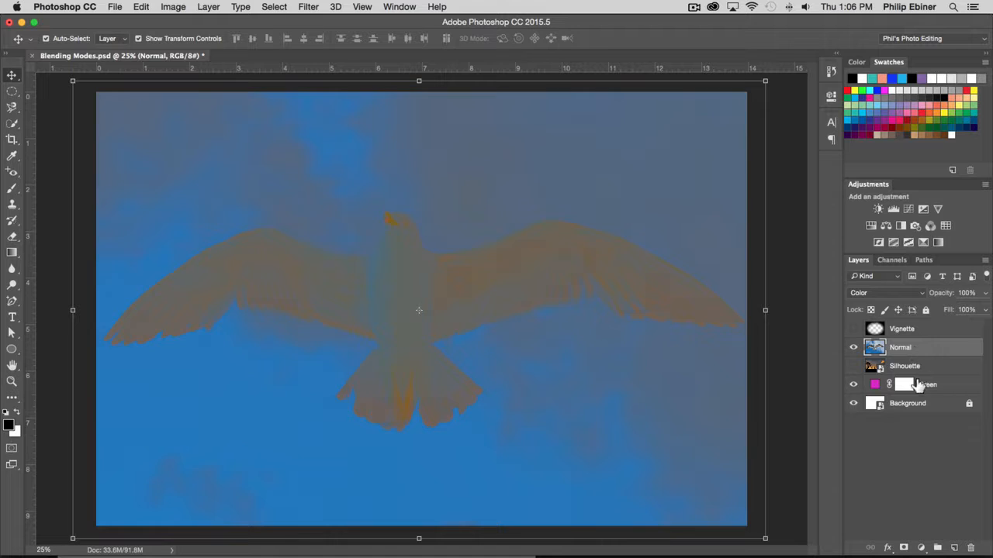
pyautogui.moveTo(930, 368); pyautogui.dragTo(940, 368)
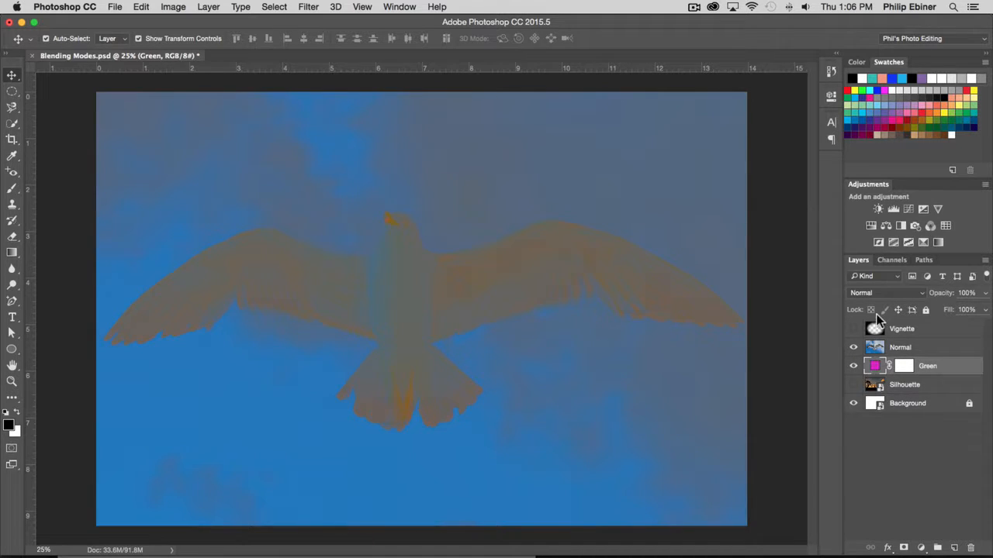
# - Select the Normal layer and set its blend mode to Luminosity
pyautogui.click(909, 351)
pyautogui.click(874, 294)
pyautogui.click(870, 301)
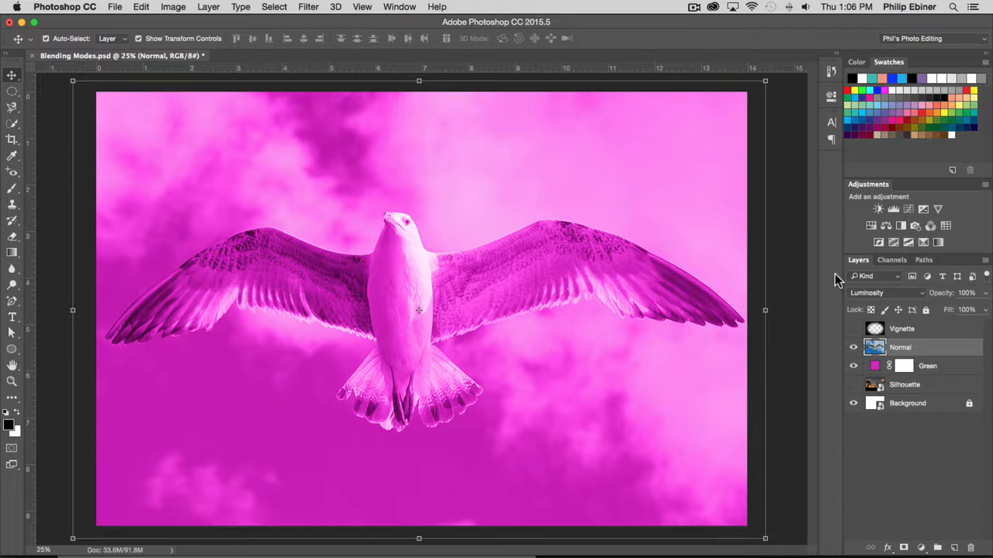
# - Set the Normal layer's blend mode back to Normal and look over the available blend modes
pyautogui.click(880, 299)
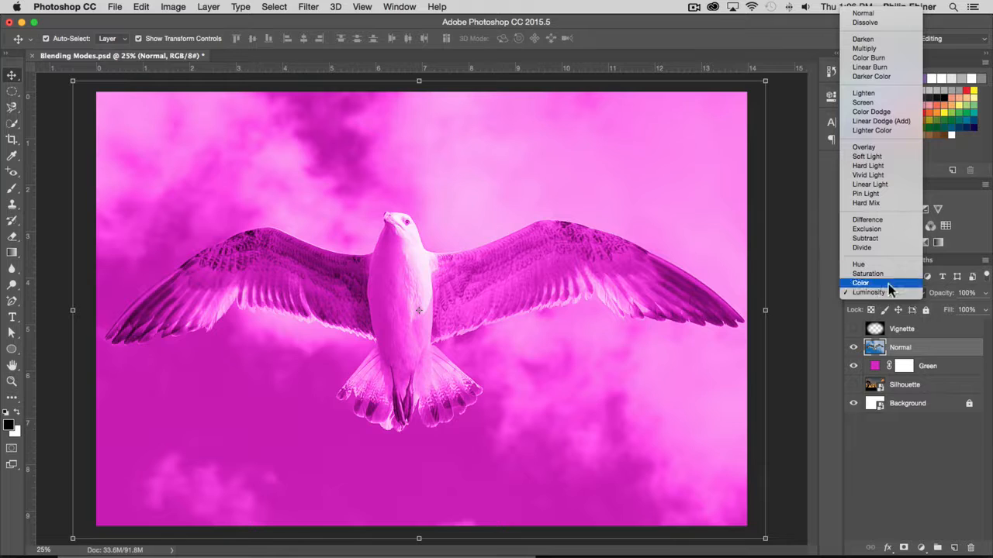
pyautogui.click(863, 14)
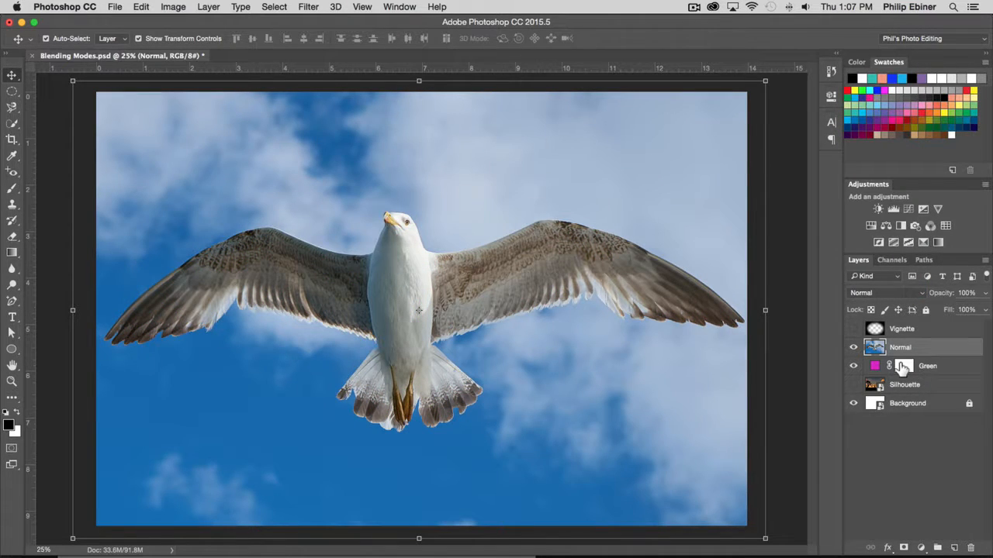
pyautogui.click(861, 292)
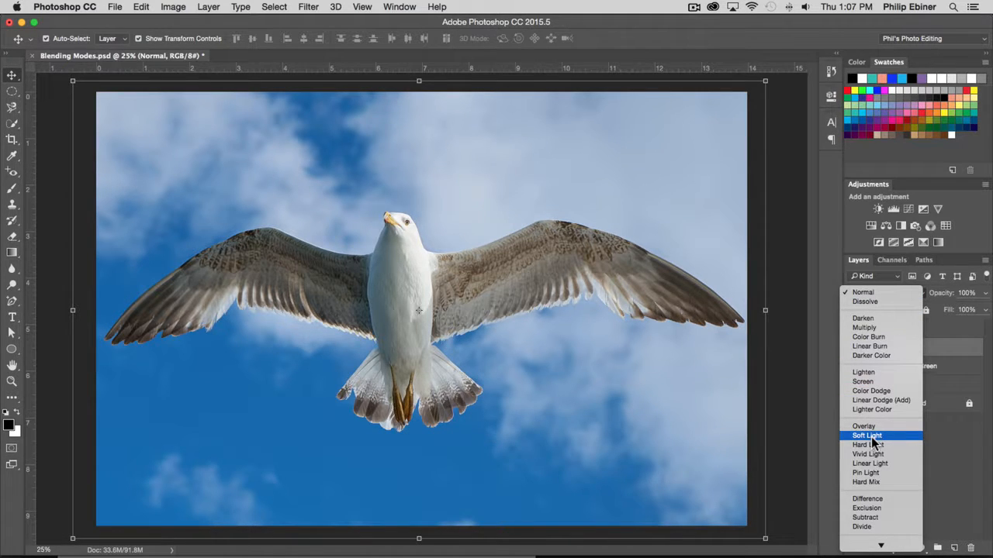
pyautogui.click(778, 249)
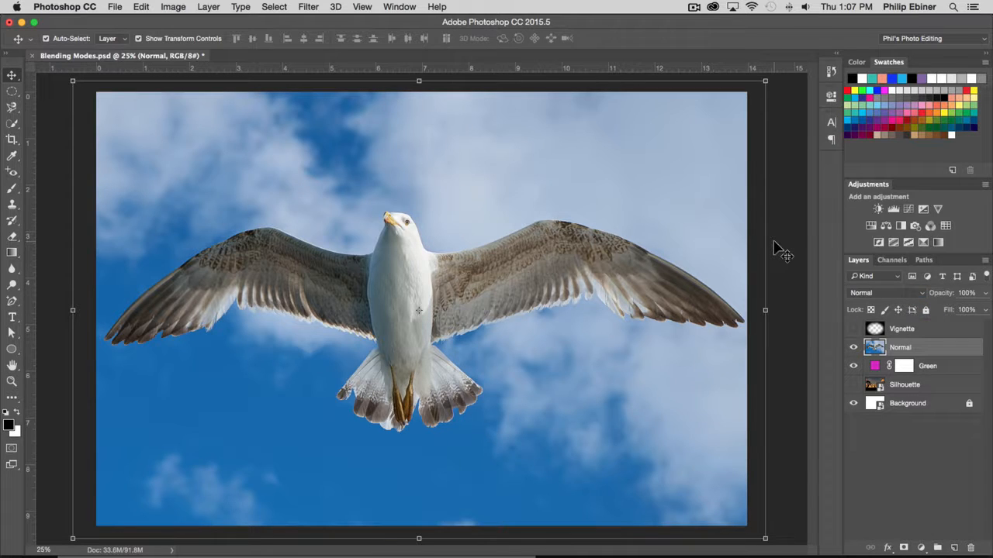